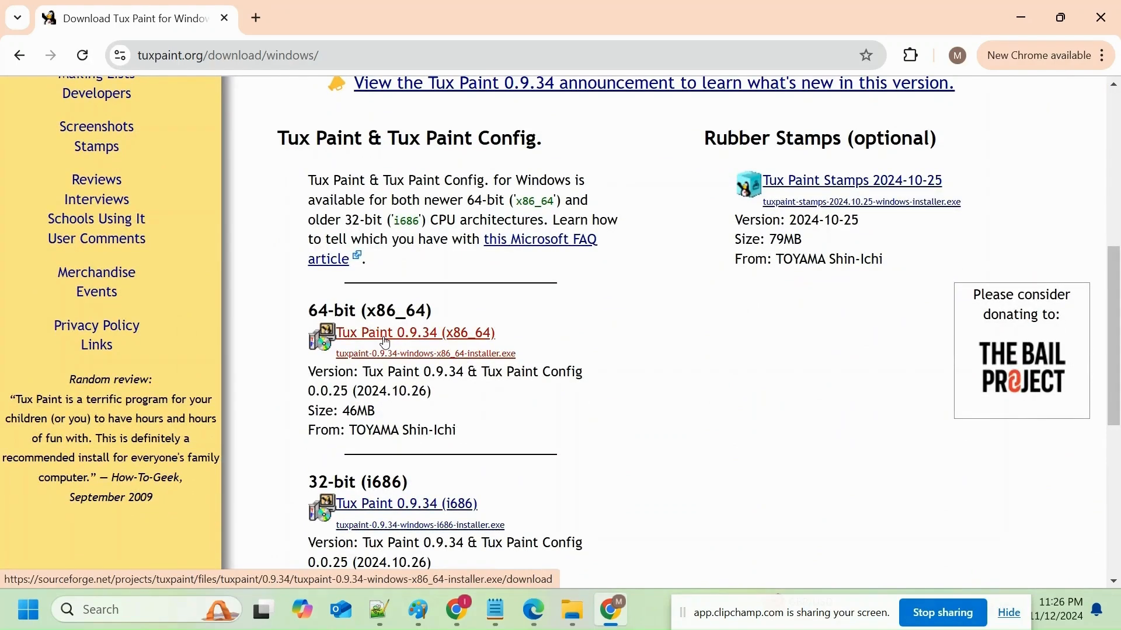
Download the 64-bit (x86_64) Tux Paint 0.9.34 installer and run it from the Downloads folder
left_click(386, 334)
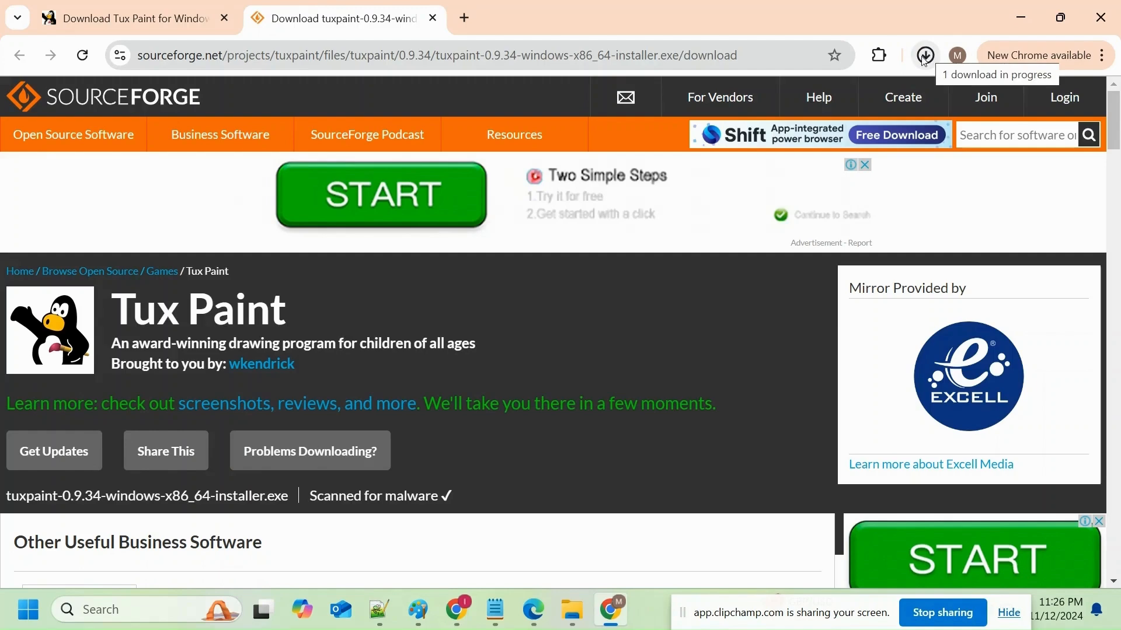
left_click(576, 614)
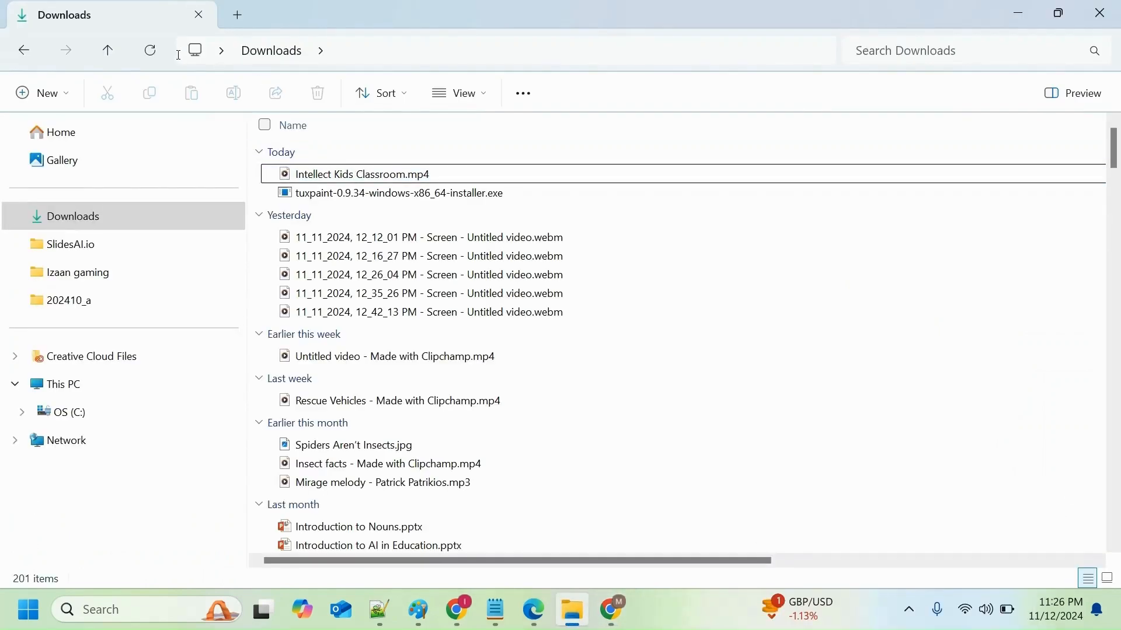
left_click(457, 198)
double_click(457, 199)
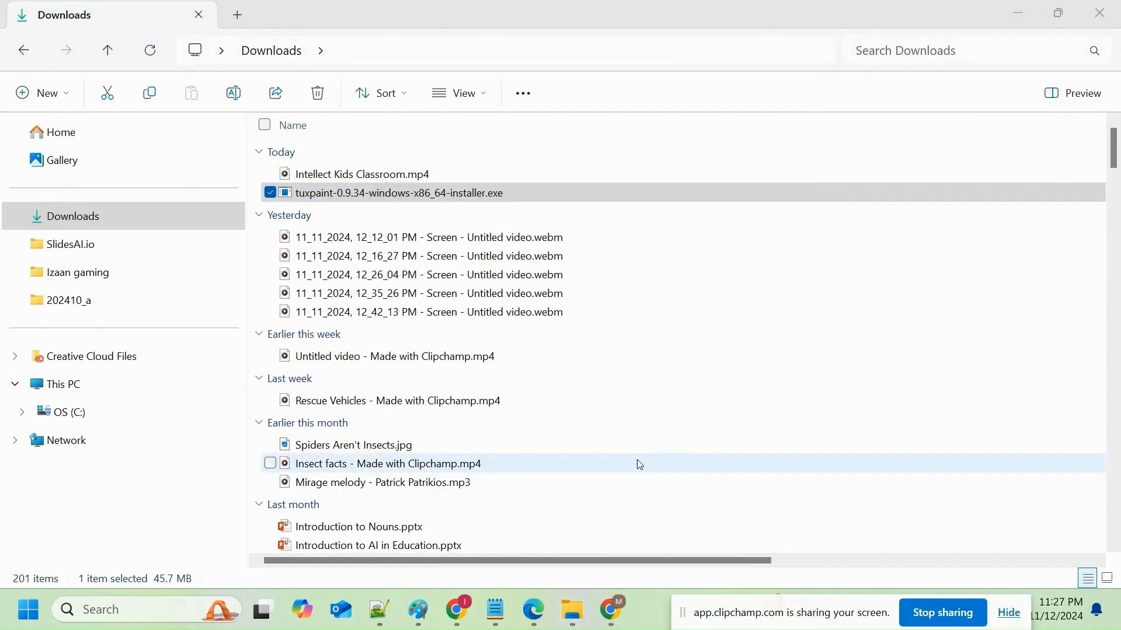
Install Tux Paint 0.9.34 for all users with a desktop shortcut and finish the setup
left_click(608, 348)
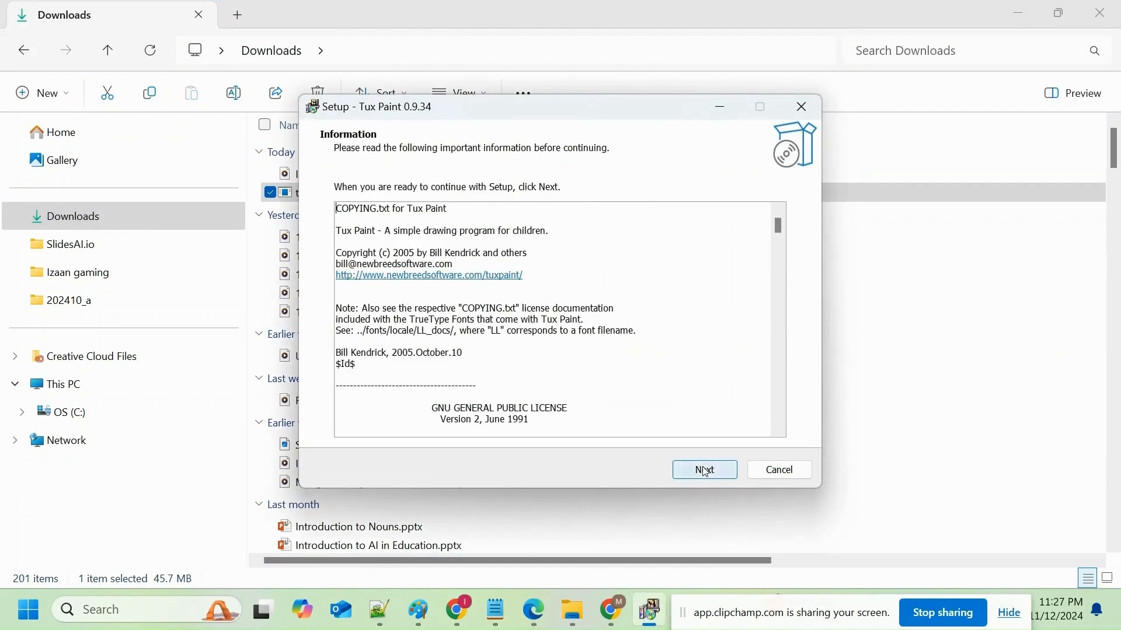
left_click(706, 472)
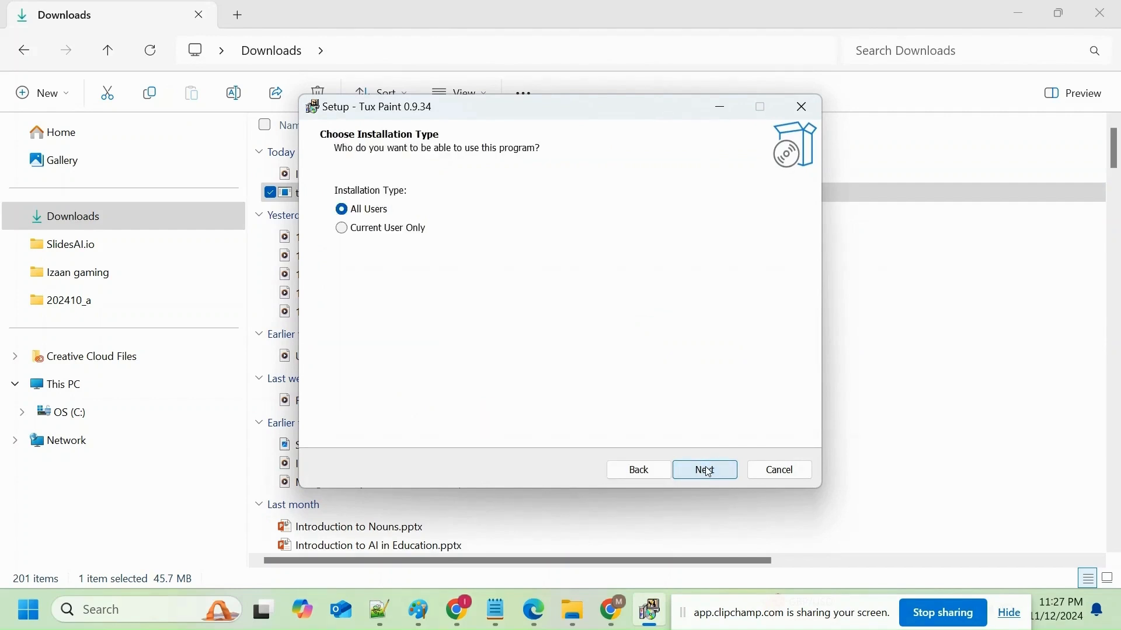
left_click(710, 473)
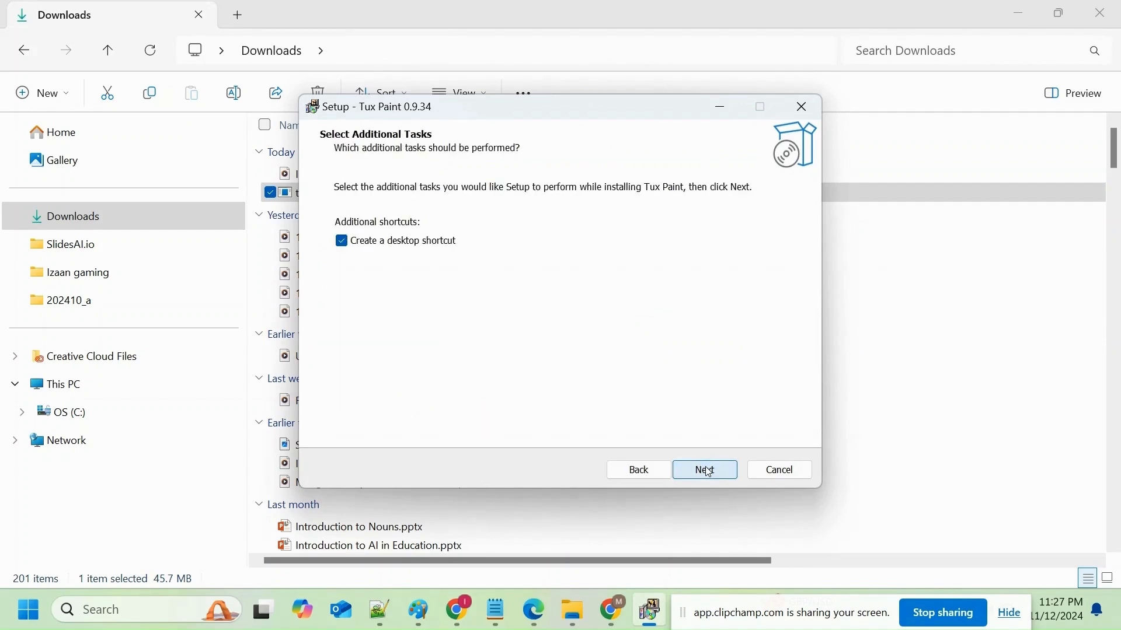
left_click(708, 472)
left_click(710, 473)
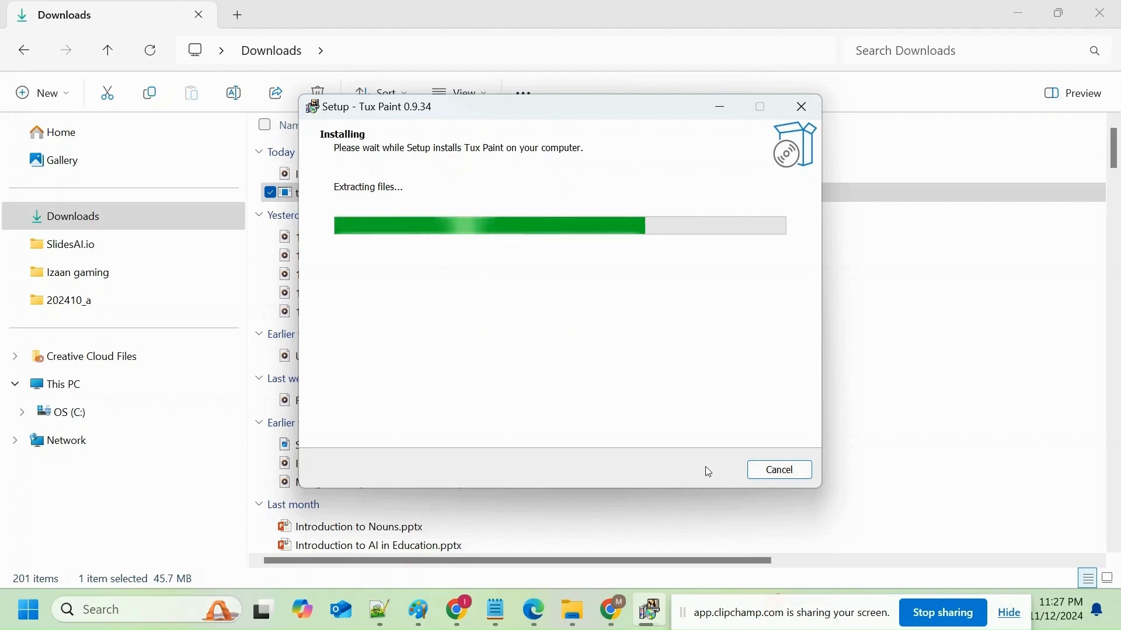
left_click(703, 468)
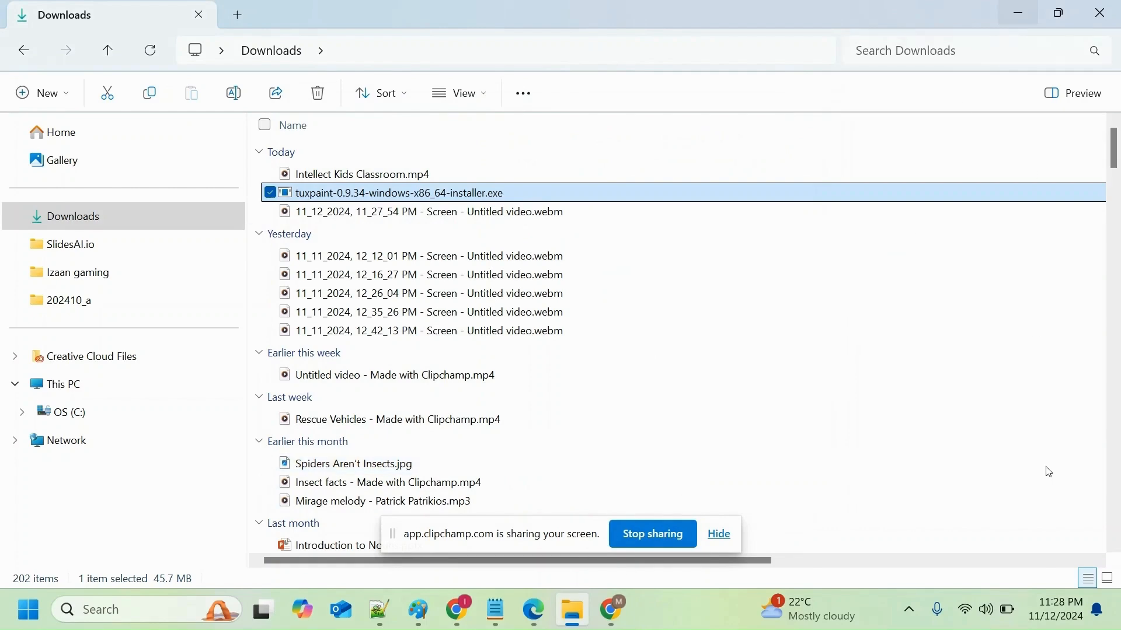
Show the desktop and launch Tux Paint from its shortcut
left_click(1117, 620)
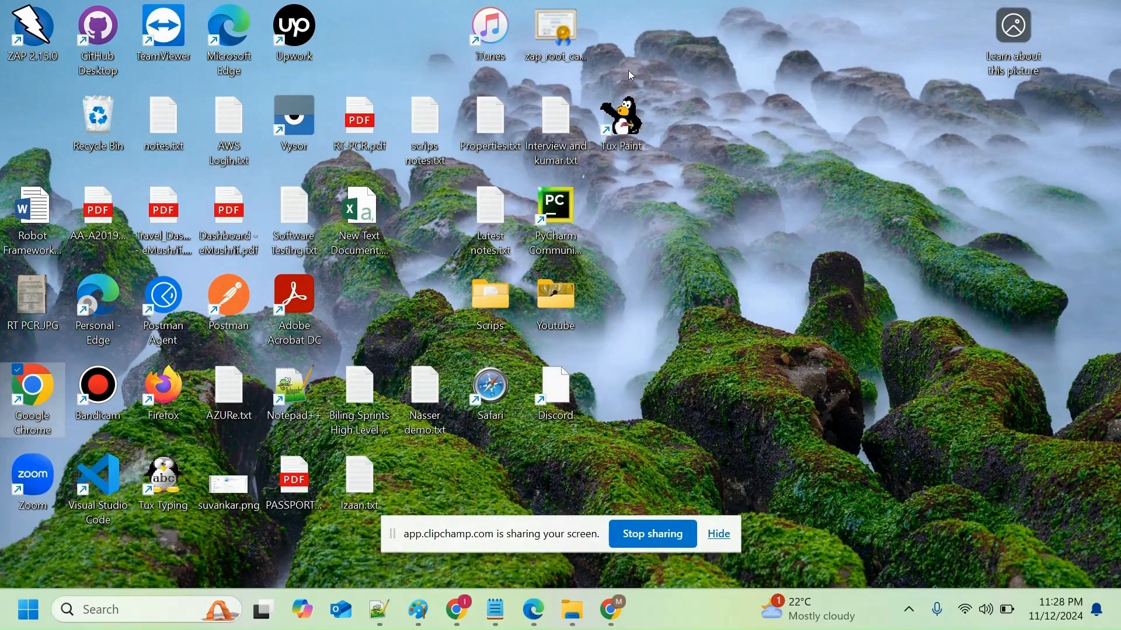
left_click(624, 141)
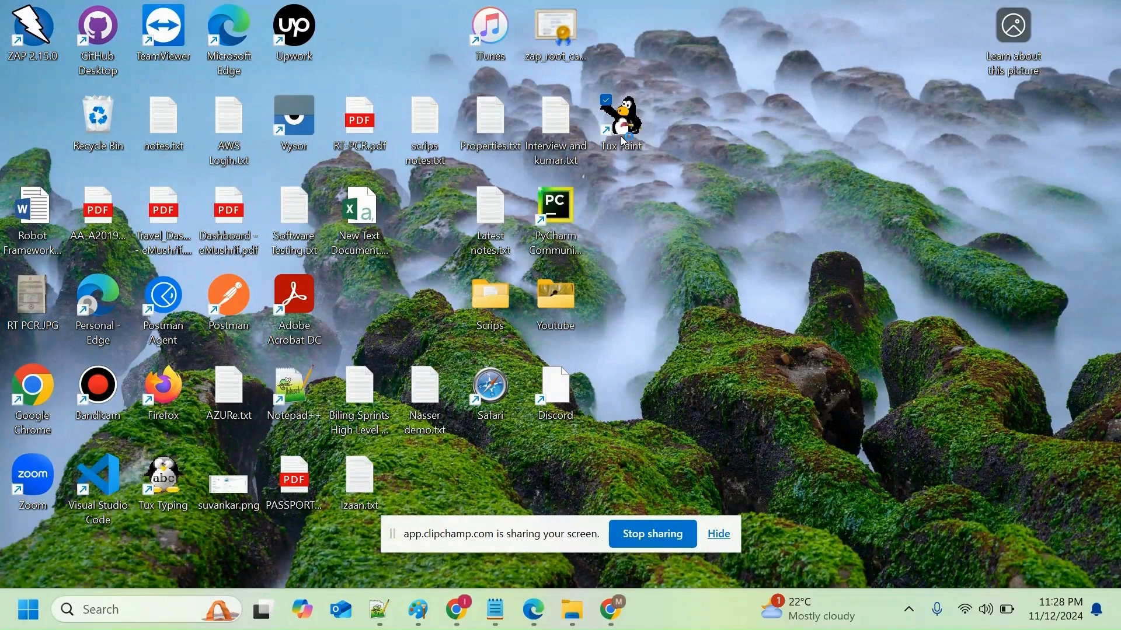
double_click(624, 141)
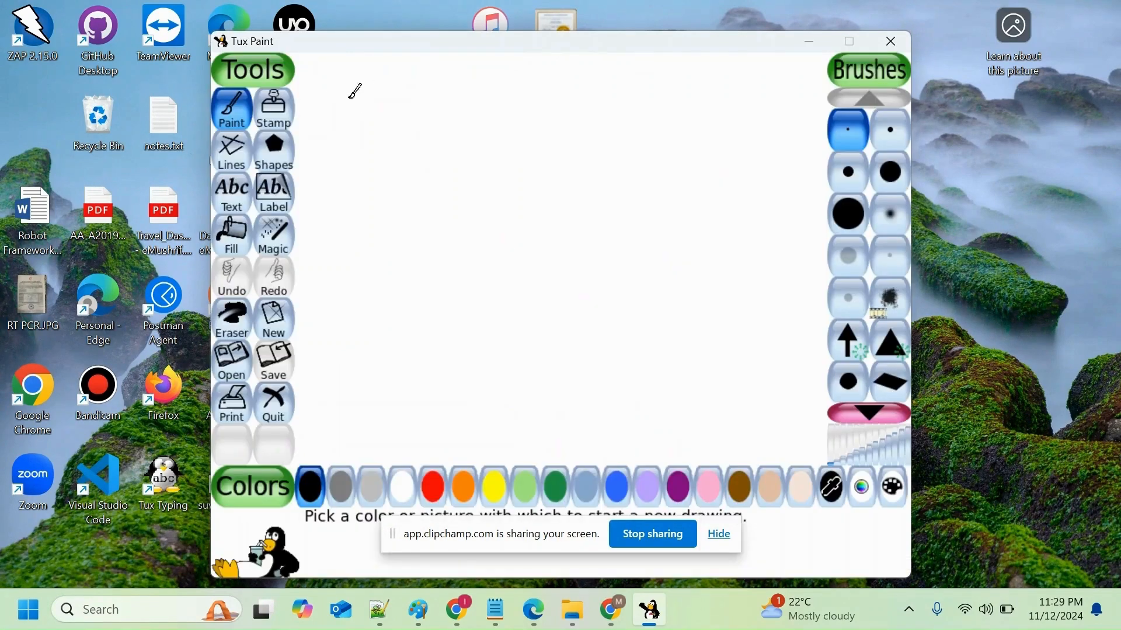
Paint a black outline of a waving flag on a pole, with two wavy lines dividing it into three bands
left_click(243, 104)
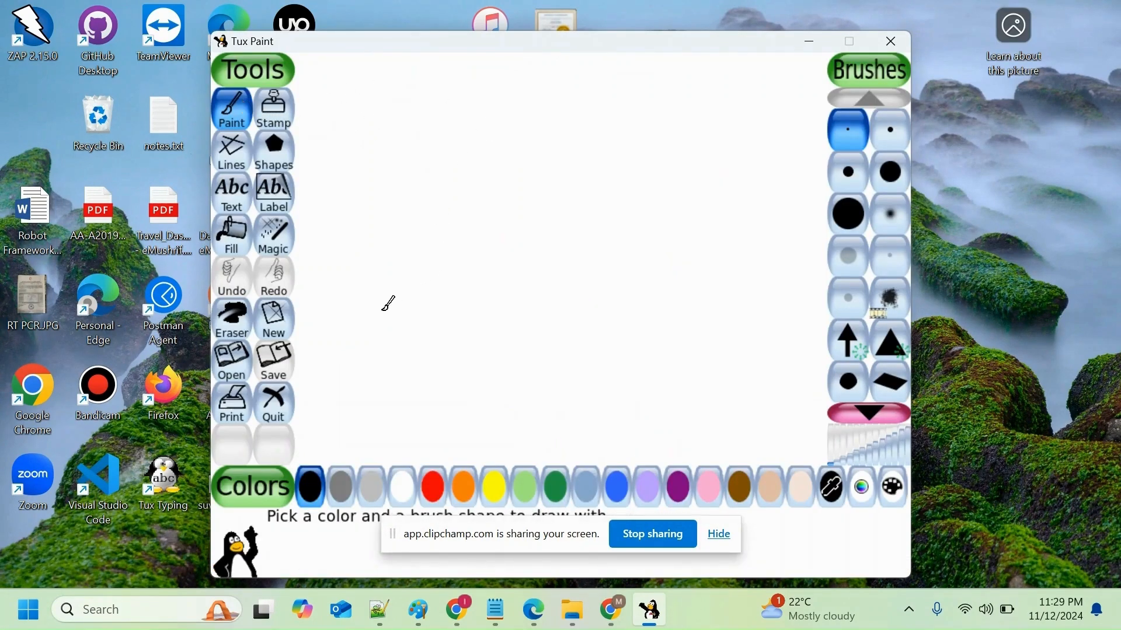
mouse_move(383, 311)
left_mouse_down()
mouse_move(410, 155)
mouse_move(433, 177)
mouse_move(617, 169)
mouse_move(603, 270)
mouse_move(565, 304)
mouse_move(516, 310)
mouse_move(440, 292)
mouse_move(382, 308)
mouse_move(375, 433)
left_mouse_up()
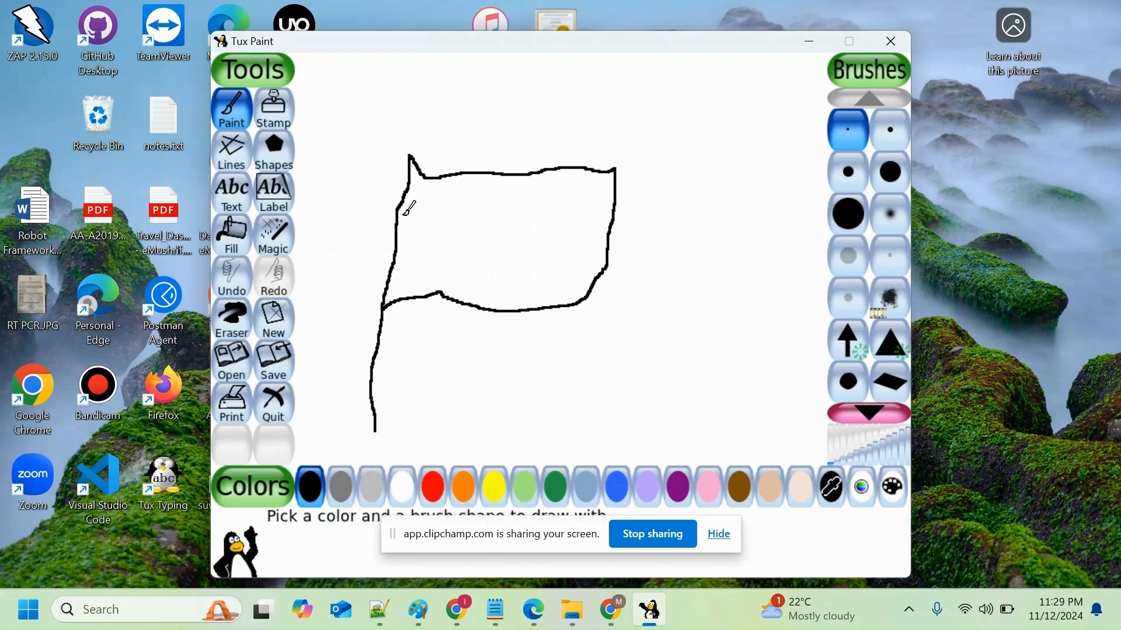
mouse_move(397, 220)
left_mouse_down()
mouse_move(469, 204)
mouse_move(545, 231)
mouse_move(618, 224)
left_mouse_up()
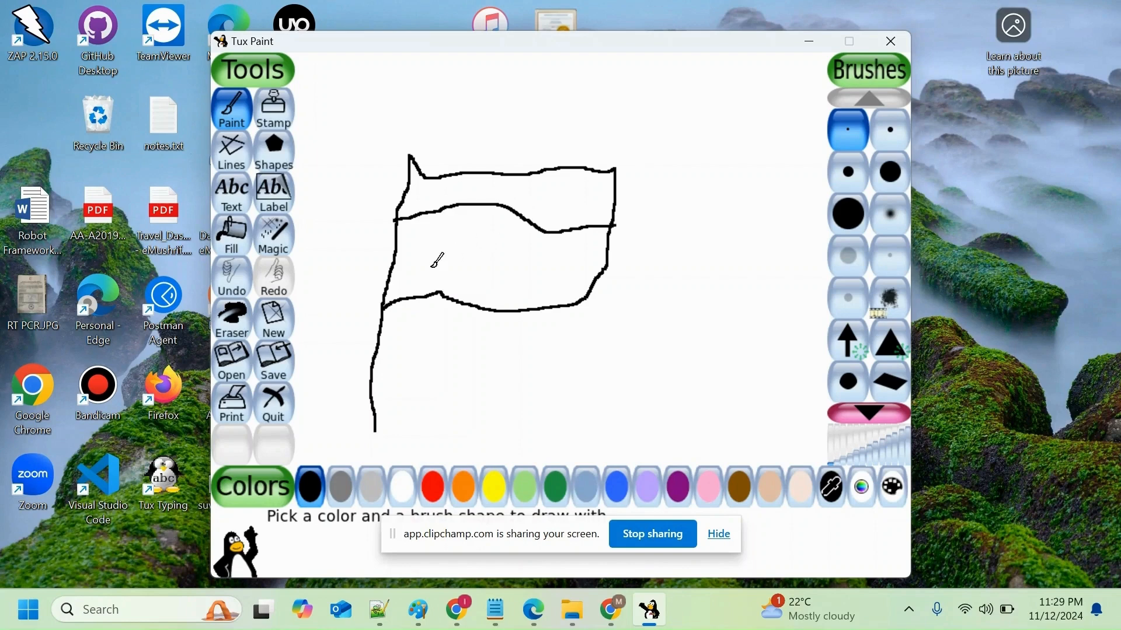
mouse_move(390, 275)
left_mouse_down()
mouse_move(455, 256)
mouse_move(607, 264)
left_mouse_up()
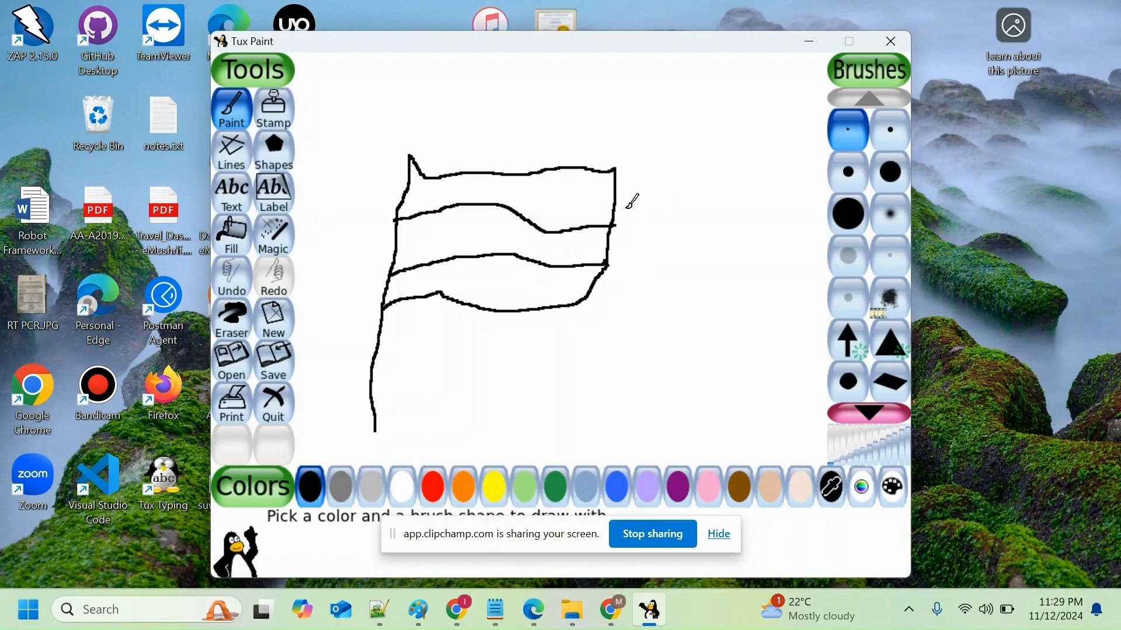
Fill the flag's top band with solid orange
left_click(434, 486)
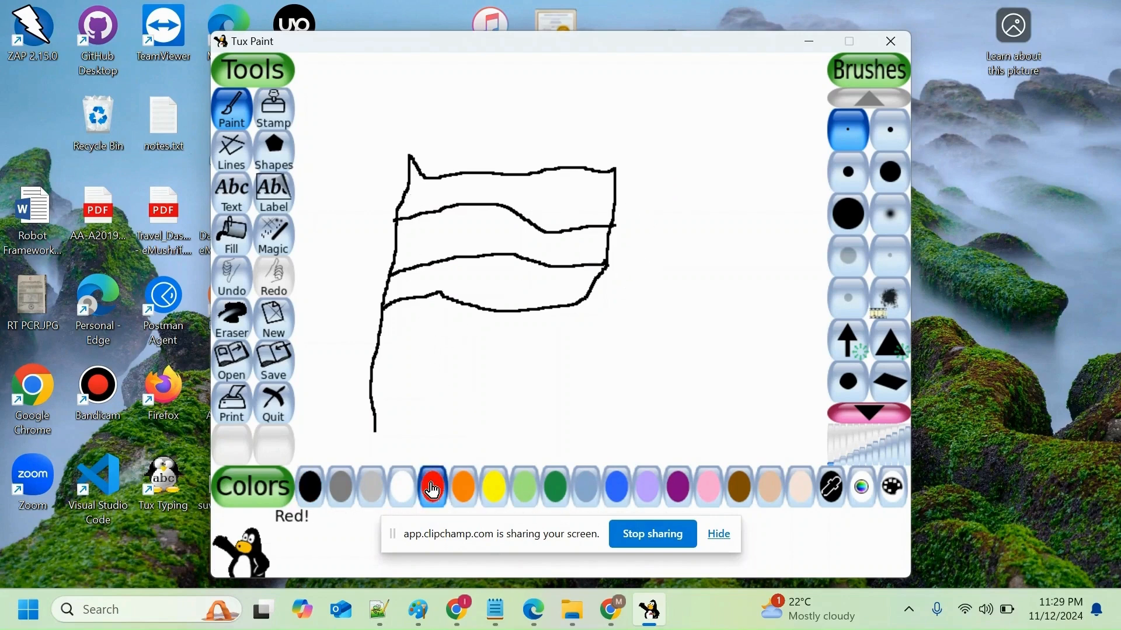
left_click(462, 495)
left_click(553, 199)
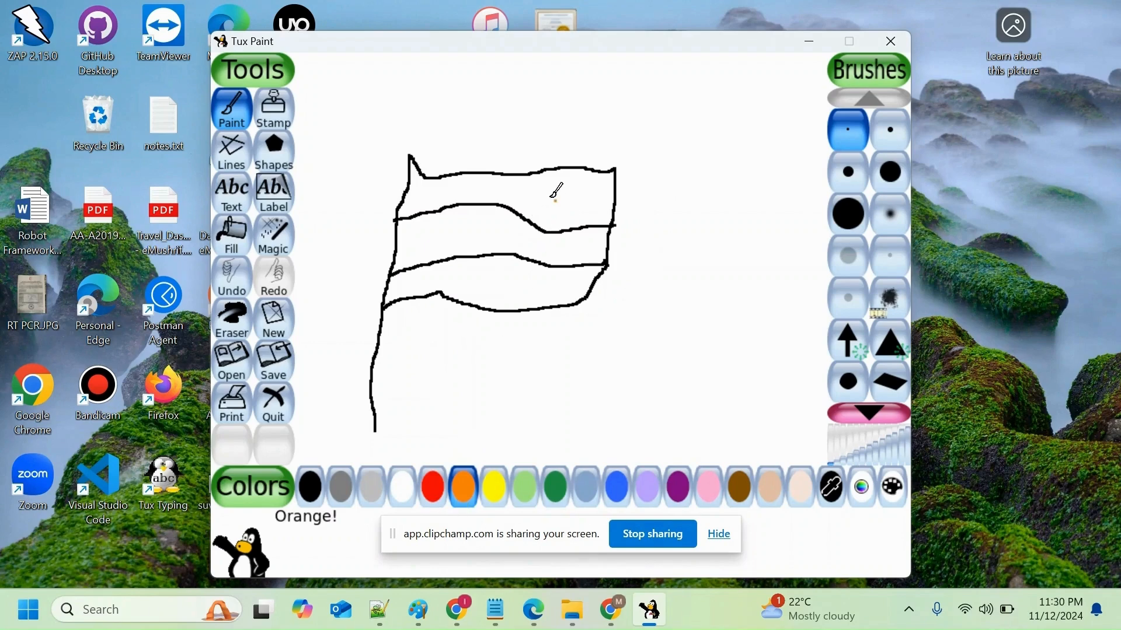
left_click(243, 231)
left_click(464, 490)
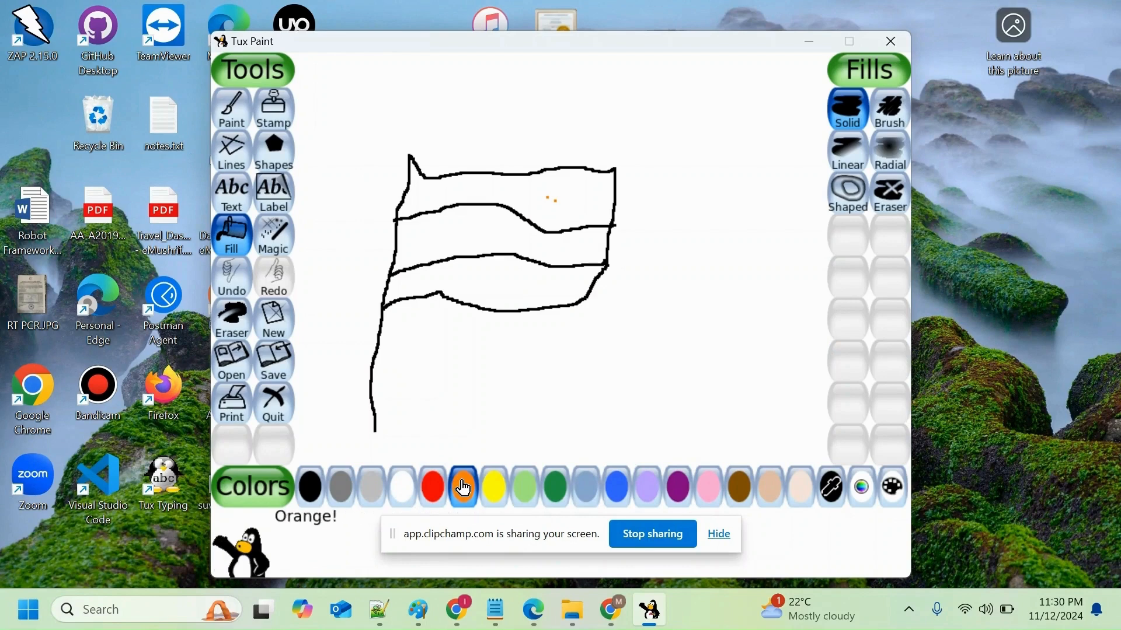
left_click(556, 197)
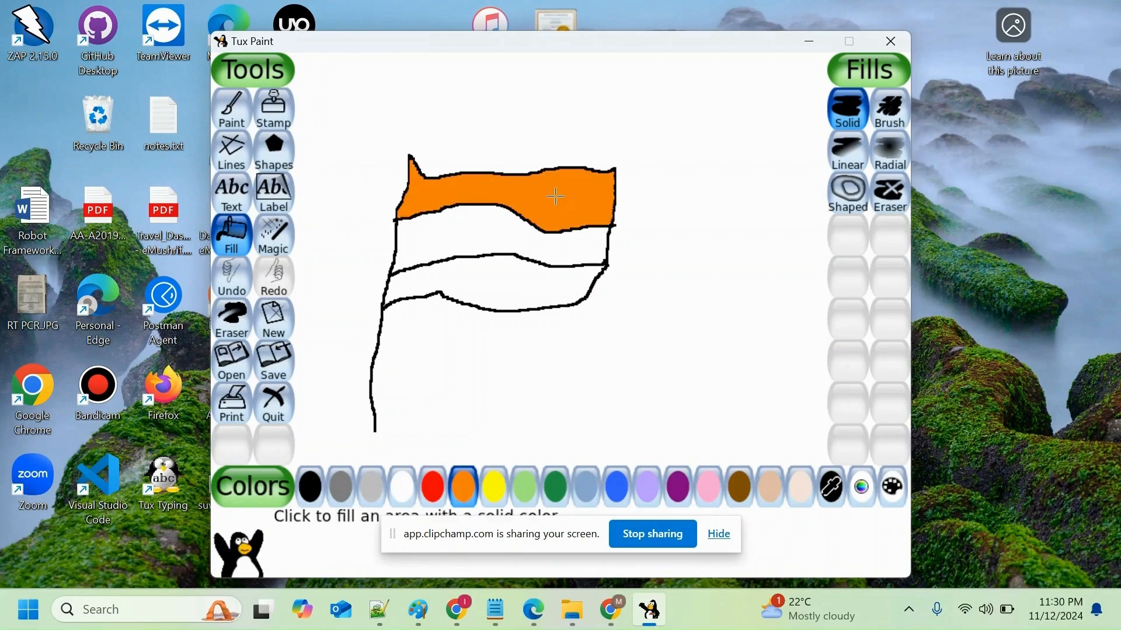
Fill the flag's bottom band with solid dark green
left_click(404, 489)
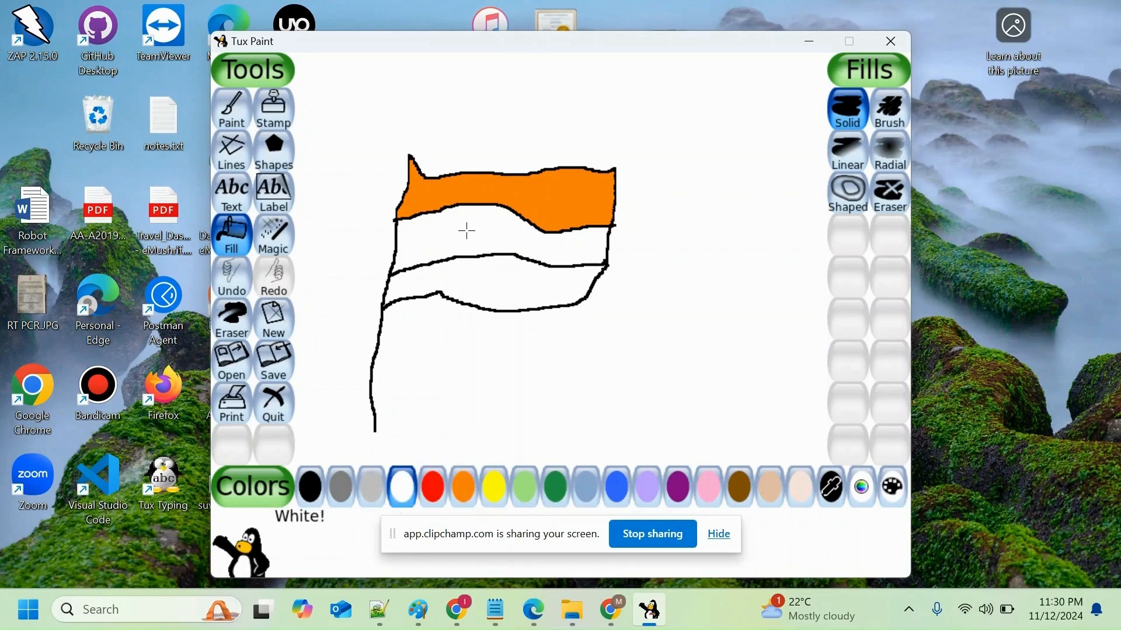
left_click(232, 237)
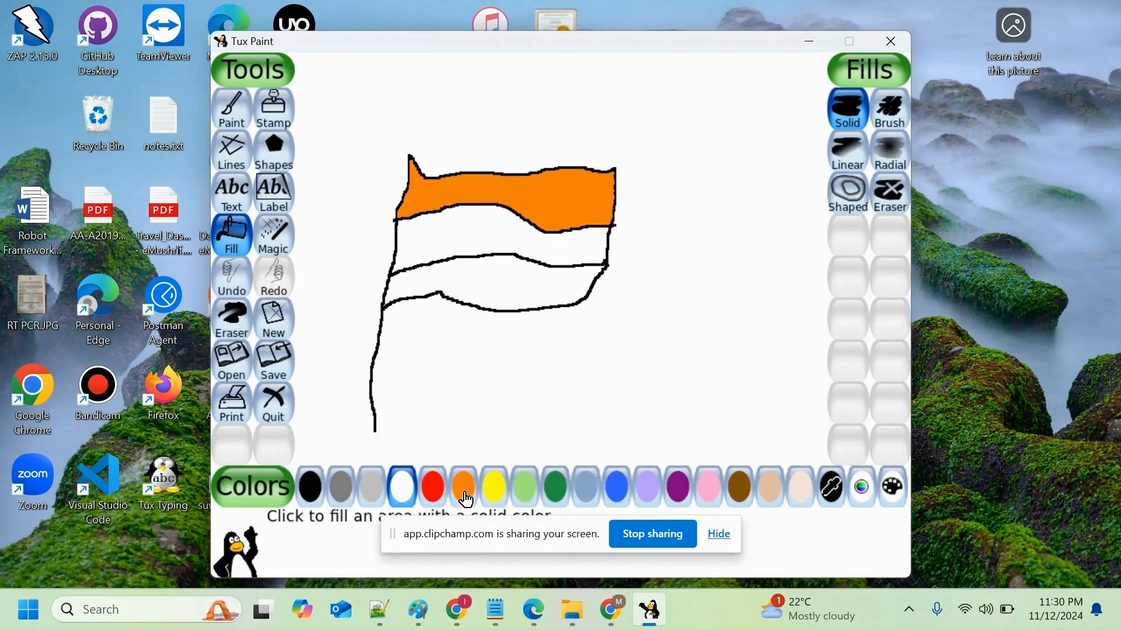
left_click(404, 497)
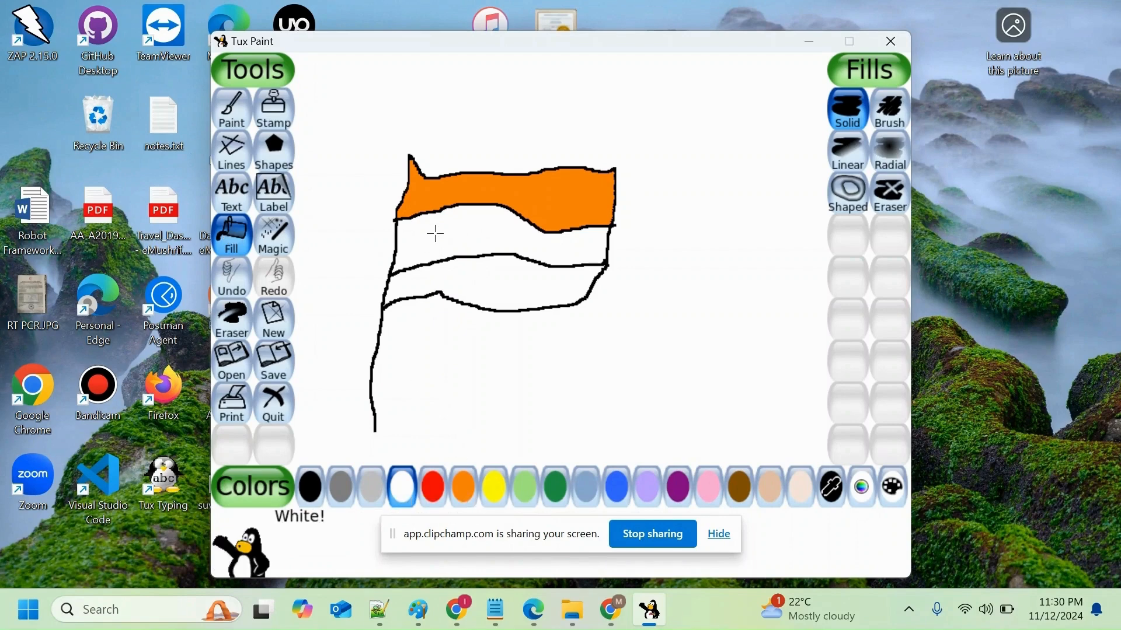
left_click(558, 490)
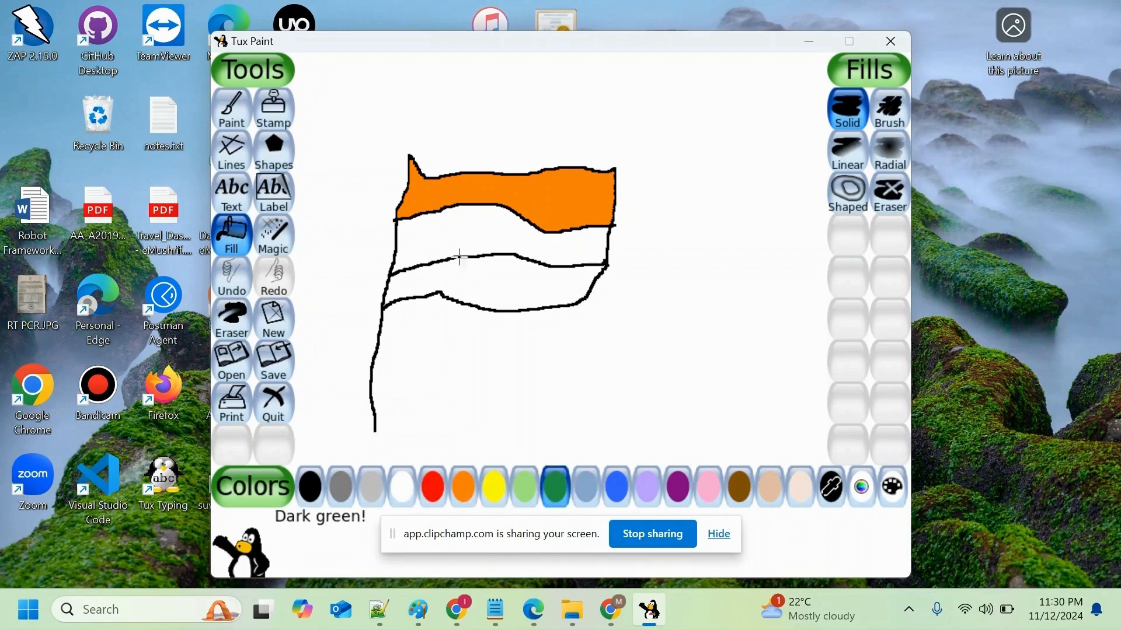
left_click(505, 291)
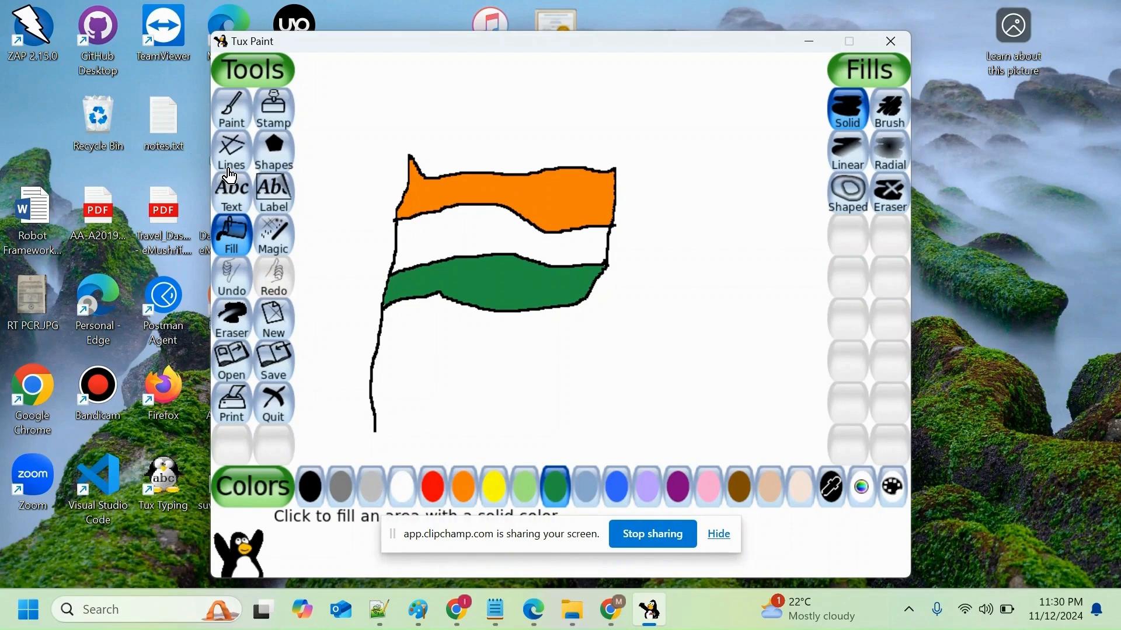
Add the text "Flag" in dark green above the drawing, using the Nachlieli (Light) font at 18 pixels
left_click(232, 190)
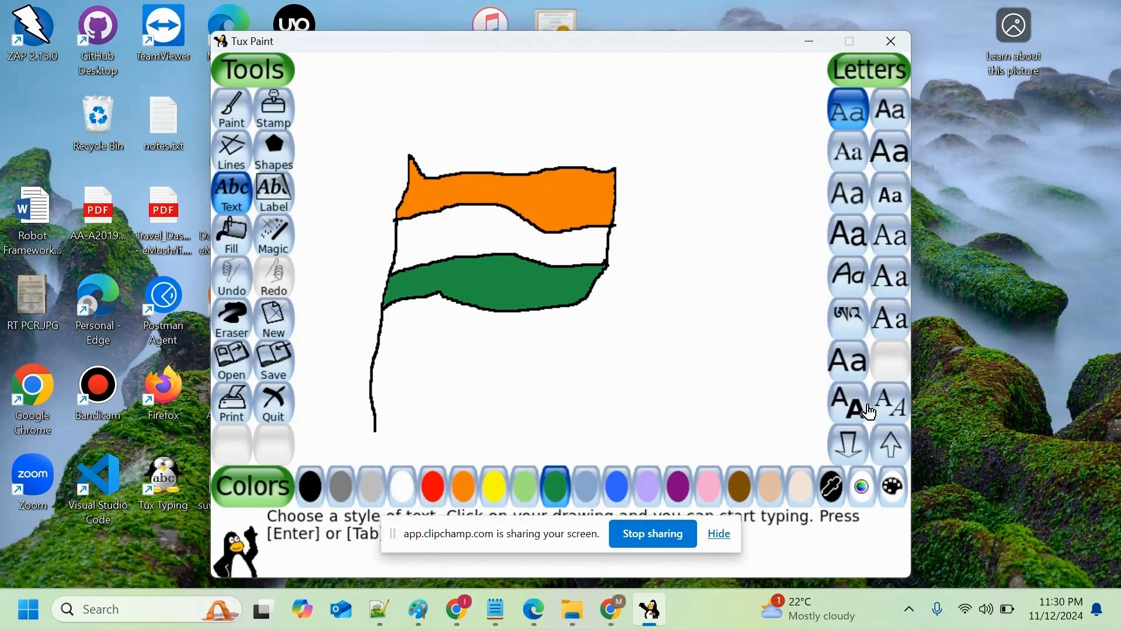
left_click(857, 441)
left_click(855, 443)
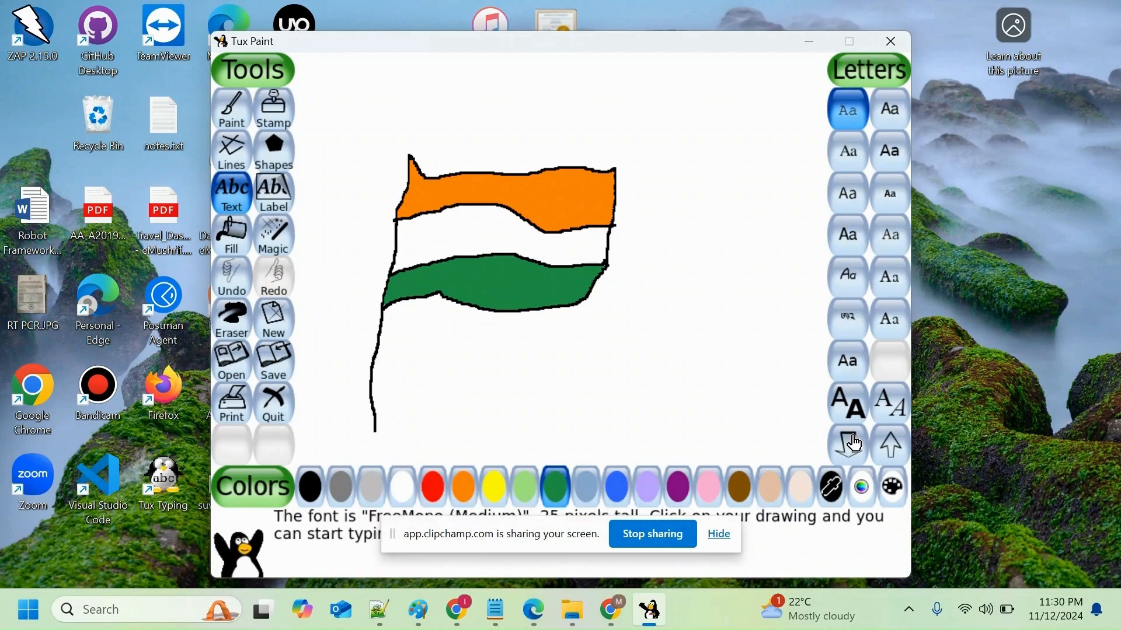
left_click(858, 242)
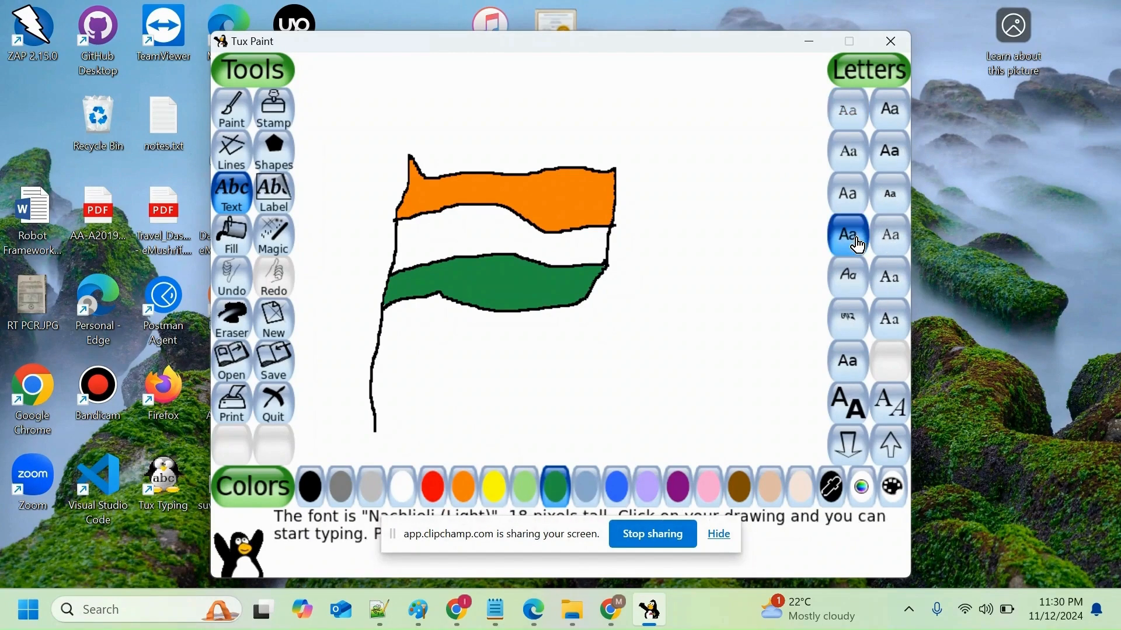
left_click(479, 102)
type("Flag")
key("Return")
left_click(524, 100)
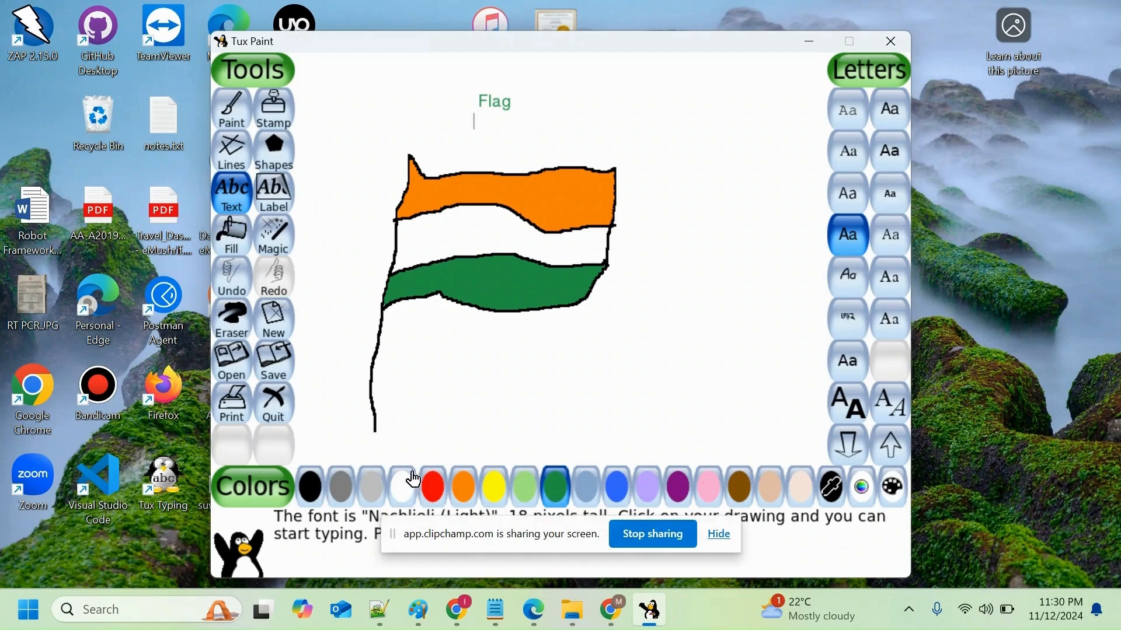
Add the black text line "This is a flag" directly below the "Flag" title
left_click(315, 488)
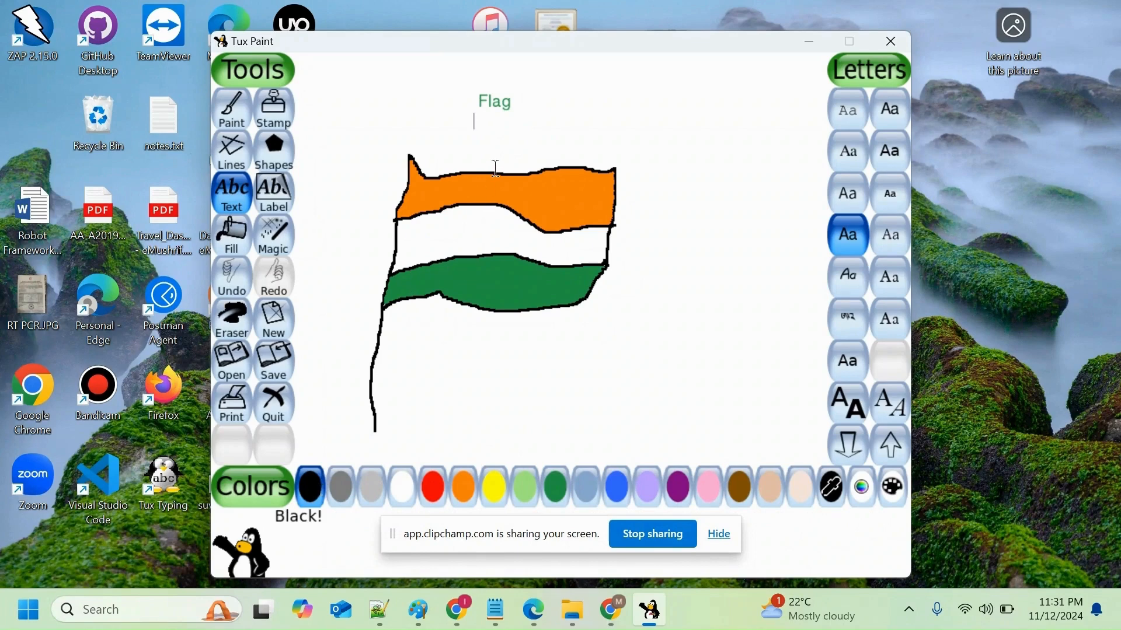
type("This is a flag")
key("Return")
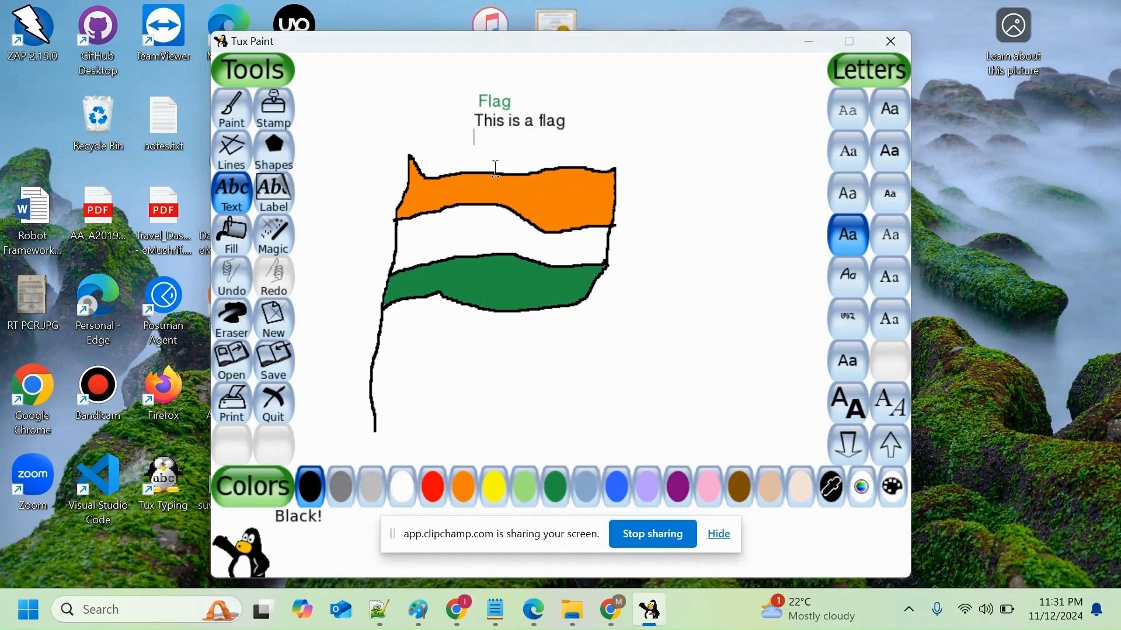
left_click(604, 95)
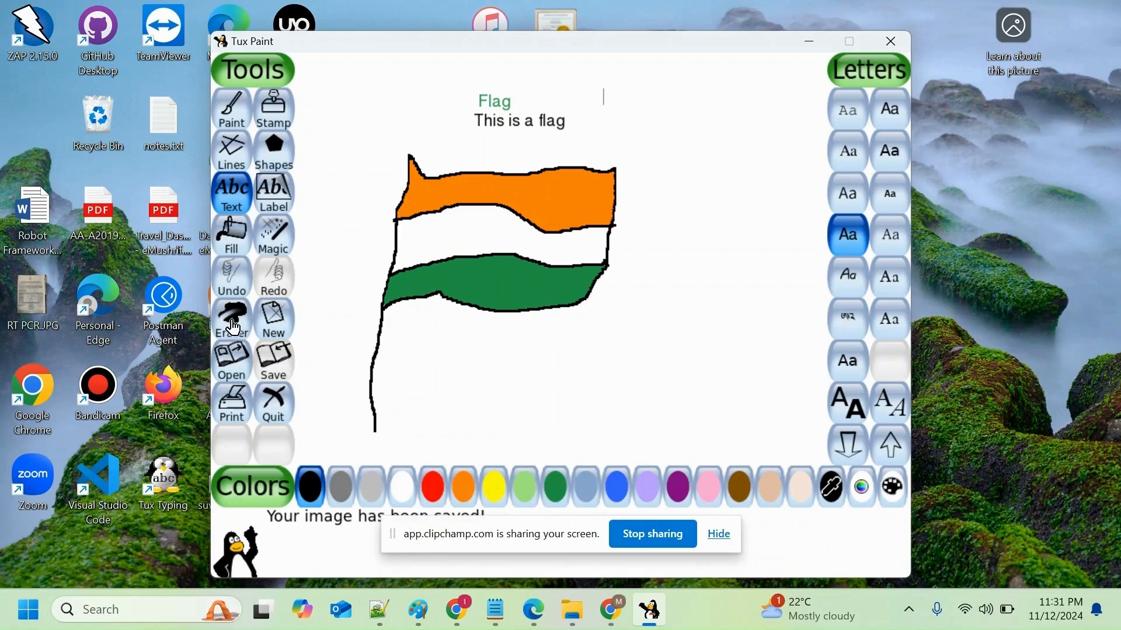
Reopen the saved flag drawing from the stored pictures
left_click(235, 354)
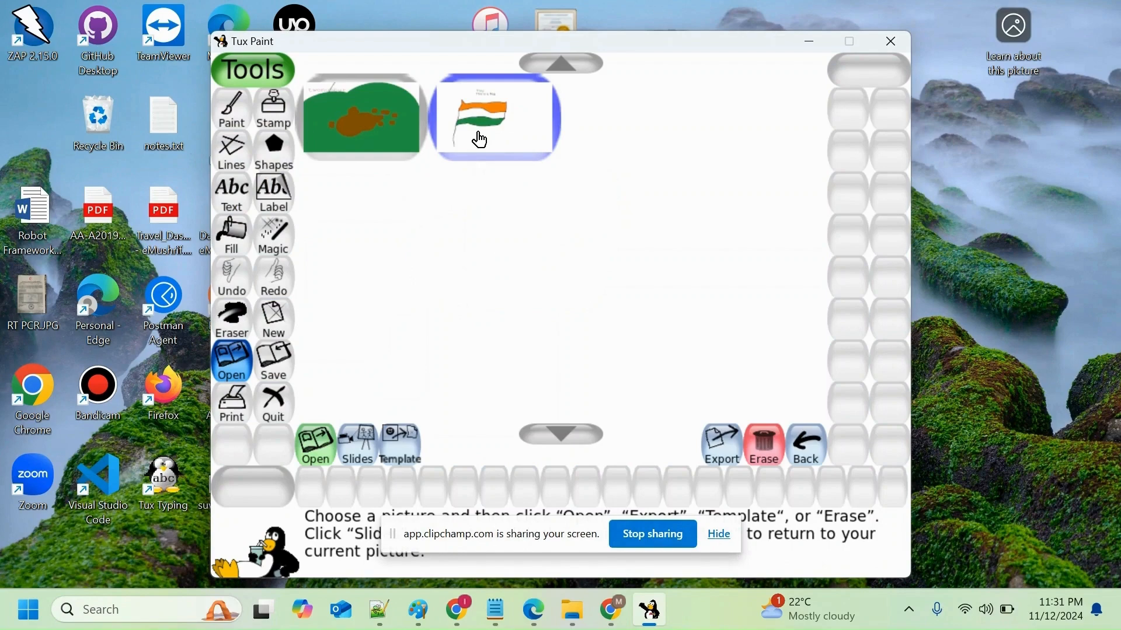
left_click(516, 126)
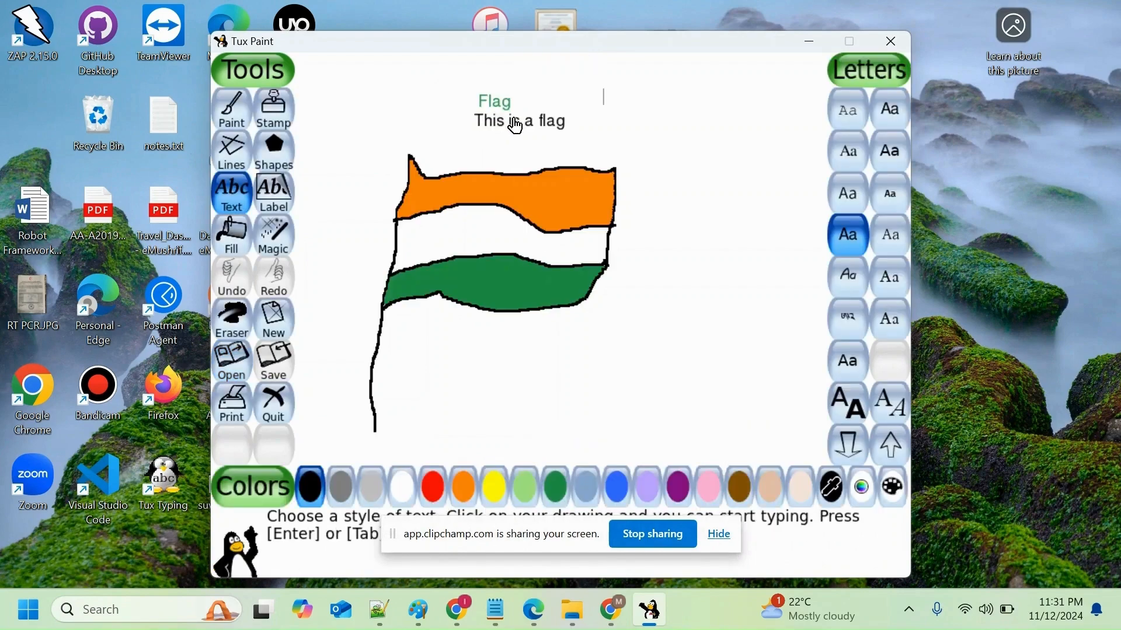
Place one brown squirrel figure to the right of the flag using the Lines tool
left_click(241, 146)
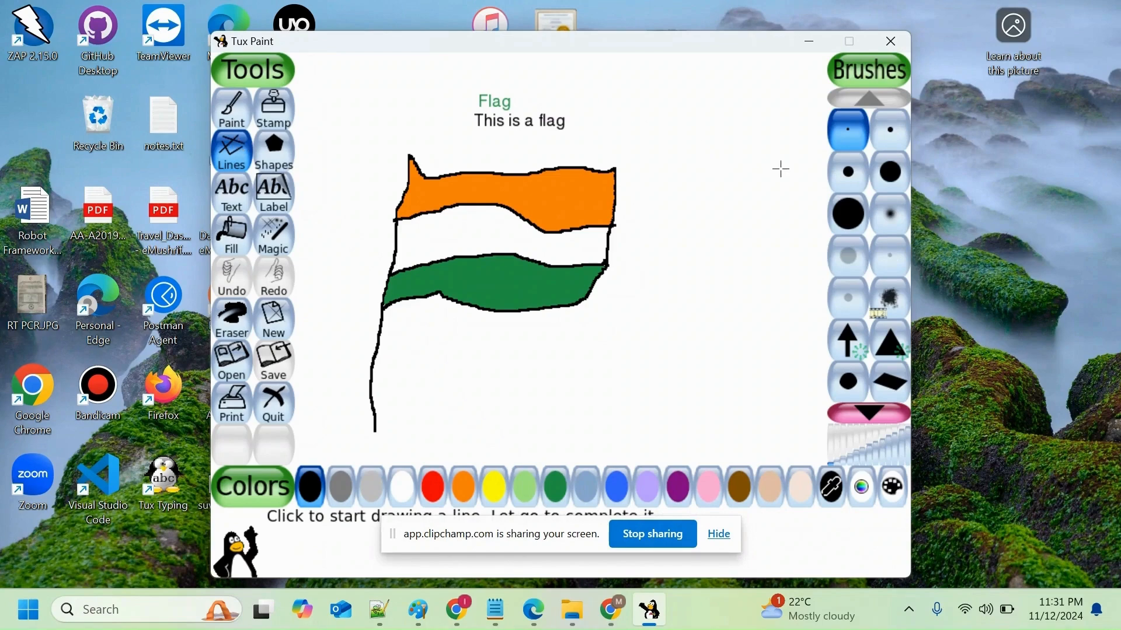
left_click(869, 439)
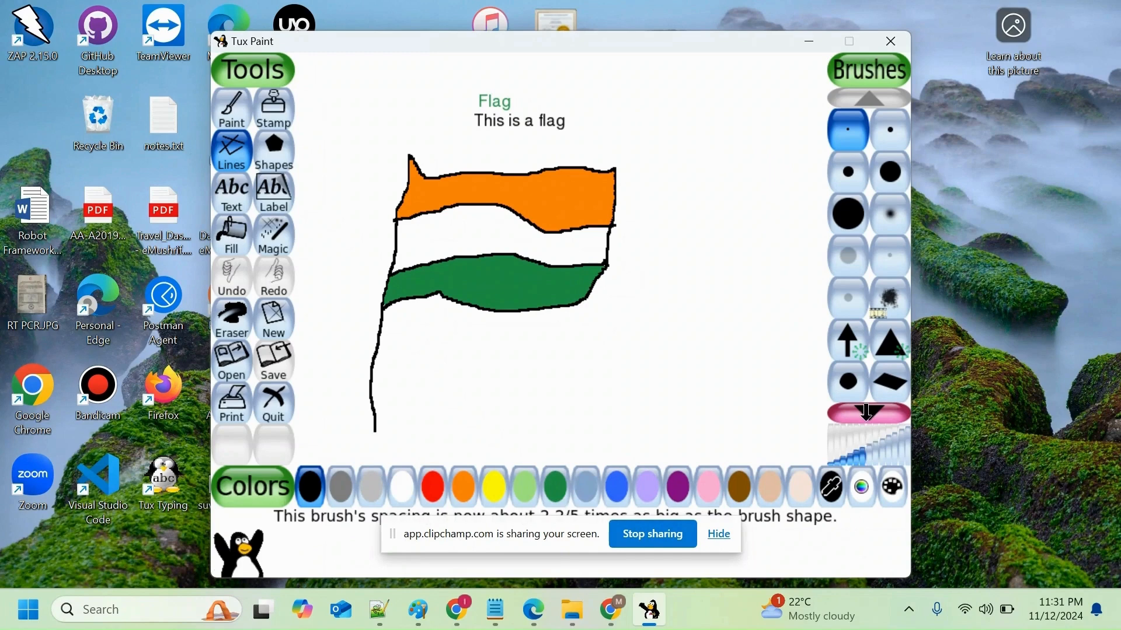
left_click(869, 413)
left_click(869, 413)
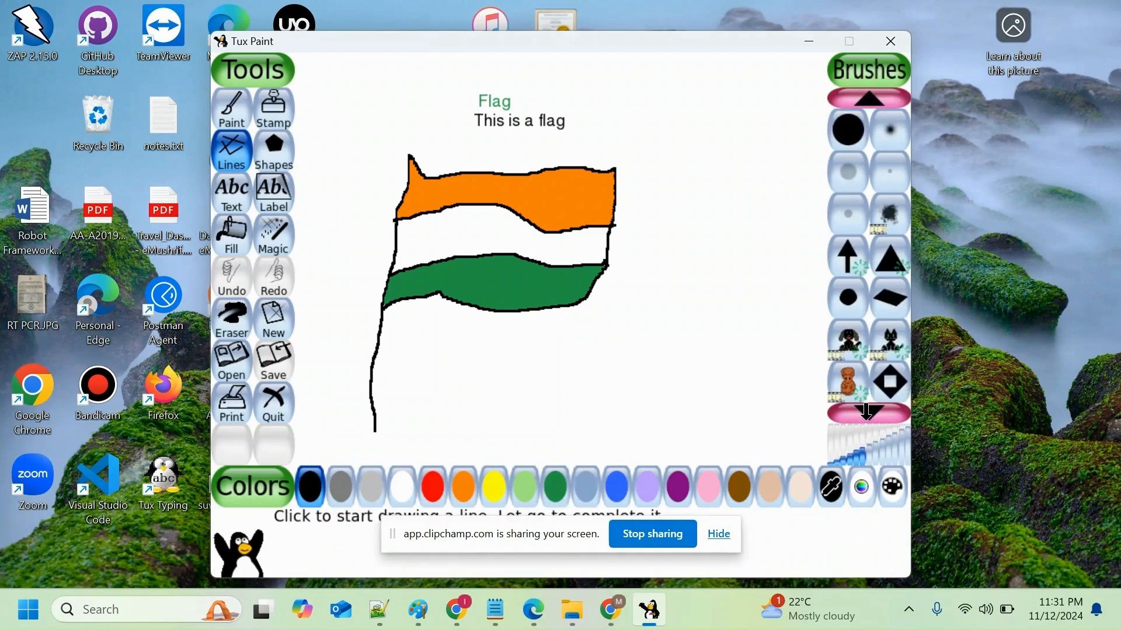
left_click(870, 413)
left_click(870, 413)
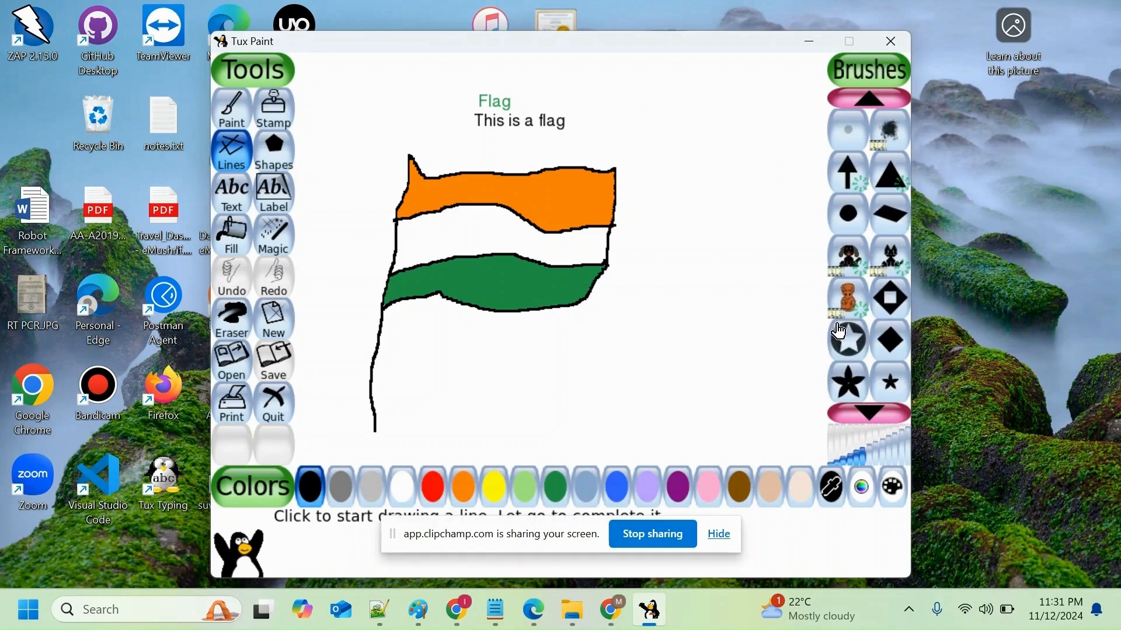
left_click(852, 308)
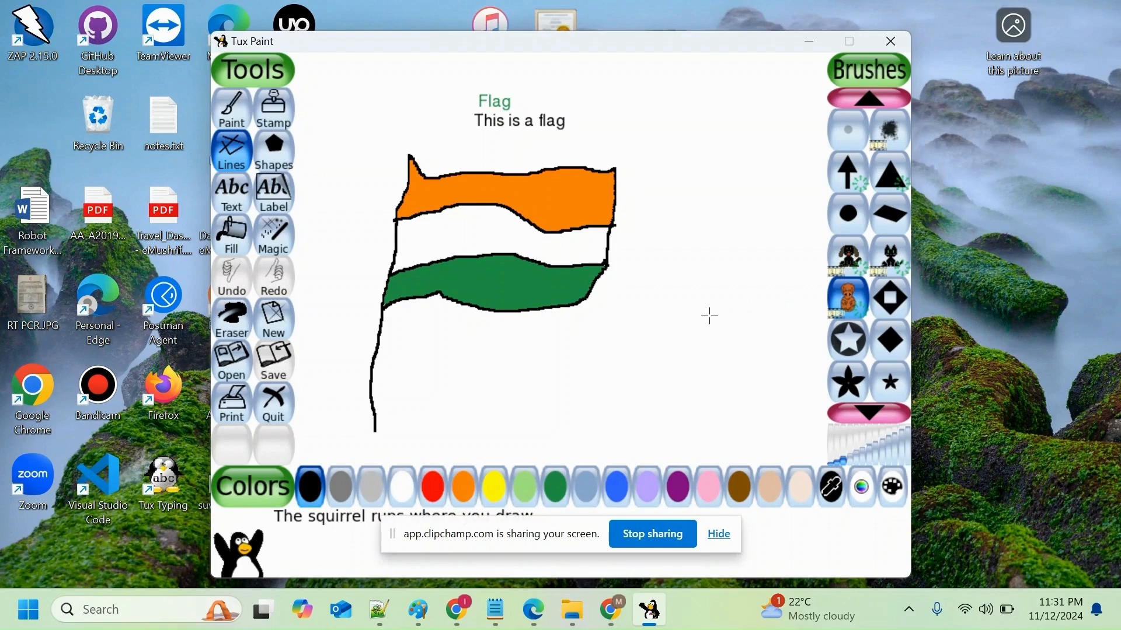
left_click(741, 287)
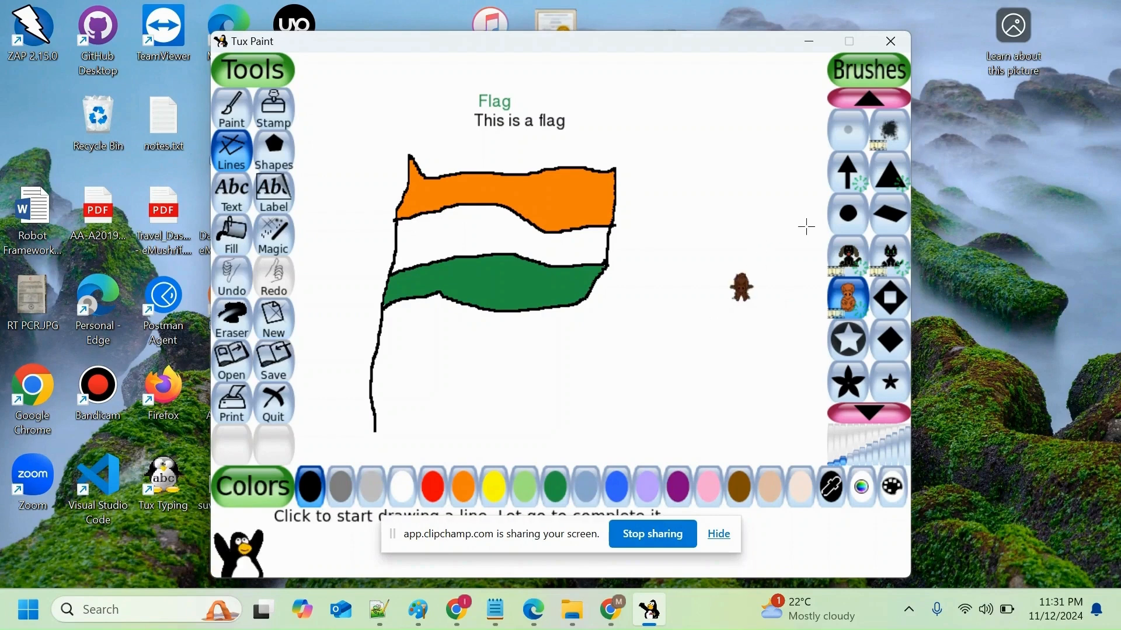
Add one cat and two dog figures around the squirrel beside the flag
left_click(898, 259)
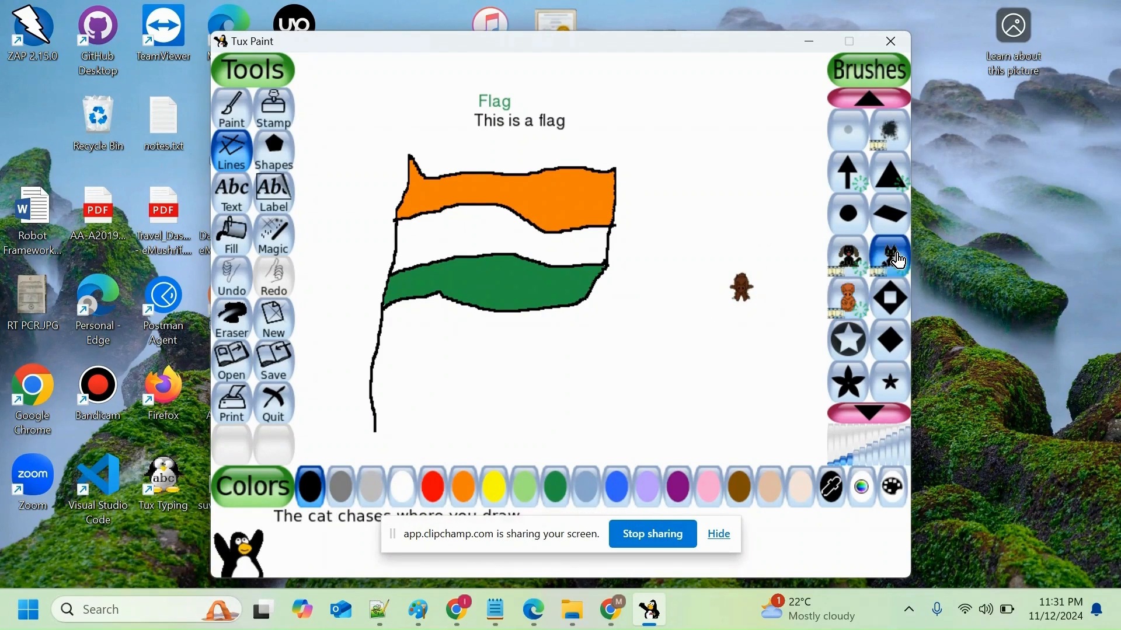
left_click_drag(683, 337, 680, 344)
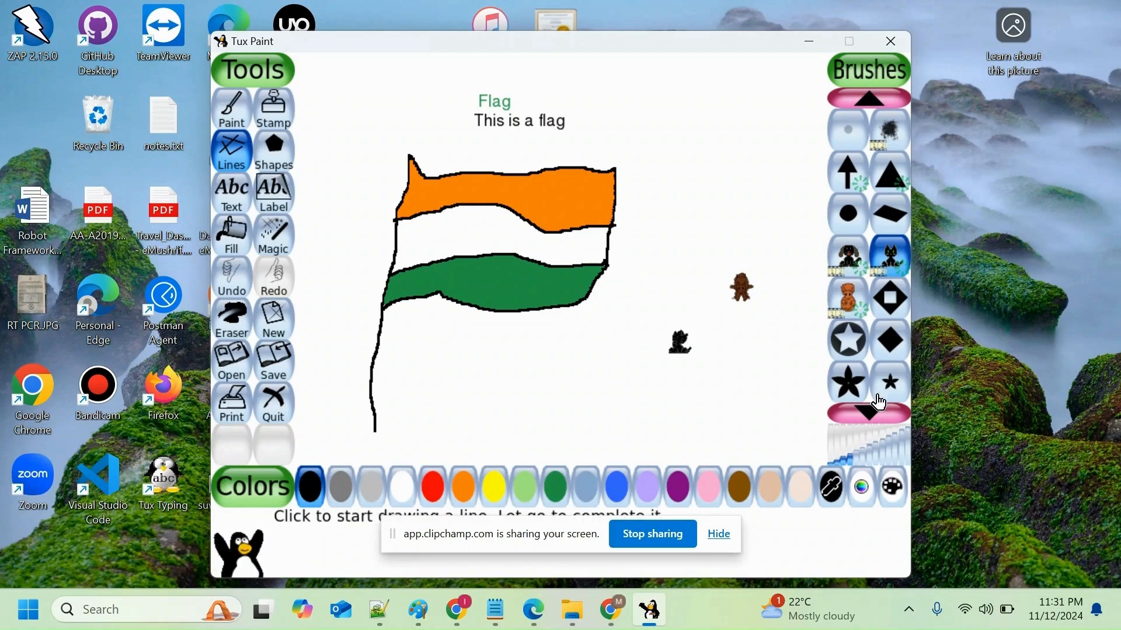
left_click(857, 262)
left_click_drag(750, 340, 752, 337)
left_click_drag(692, 233, 690, 231)
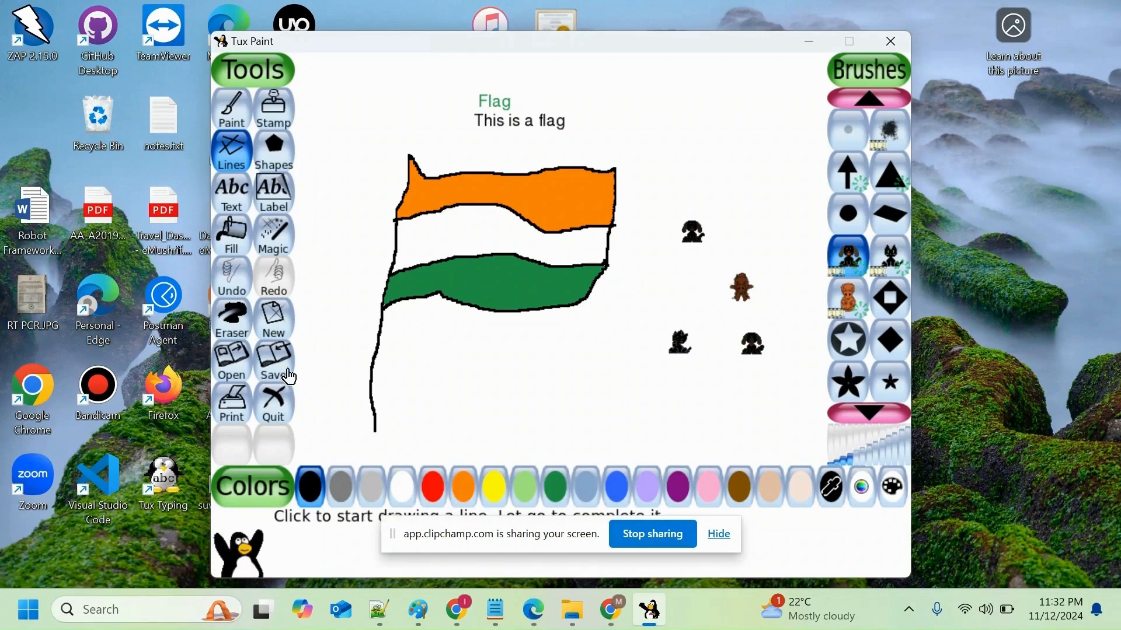
Erase all the animal figures beside the flag with the largest square eraser
left_click(232, 319)
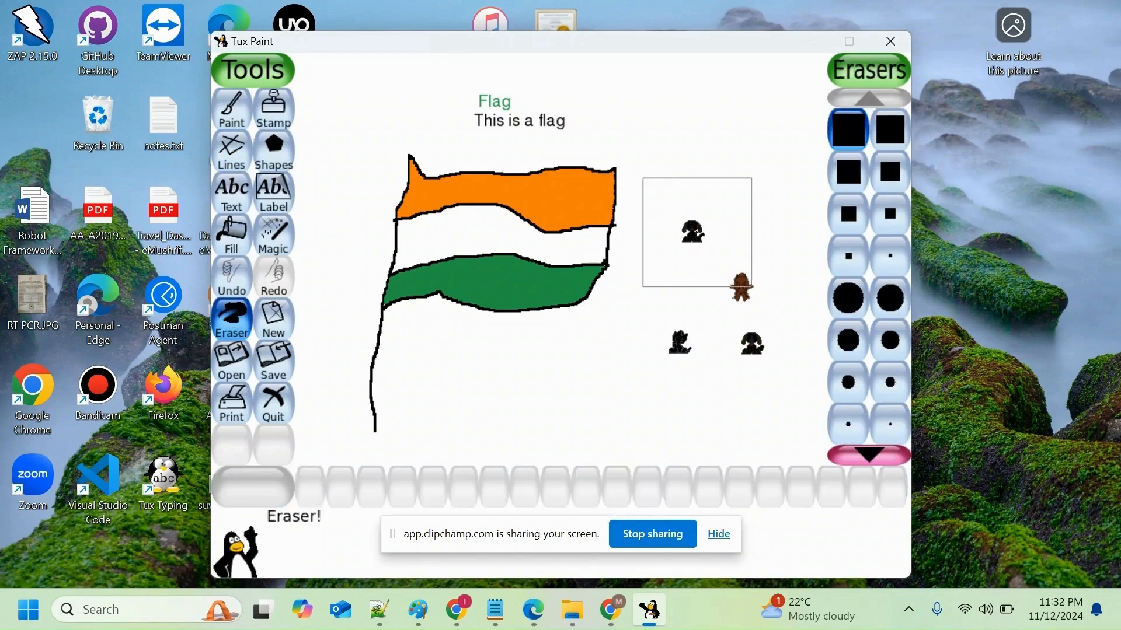
left_click_drag(714, 246, 726, 313)
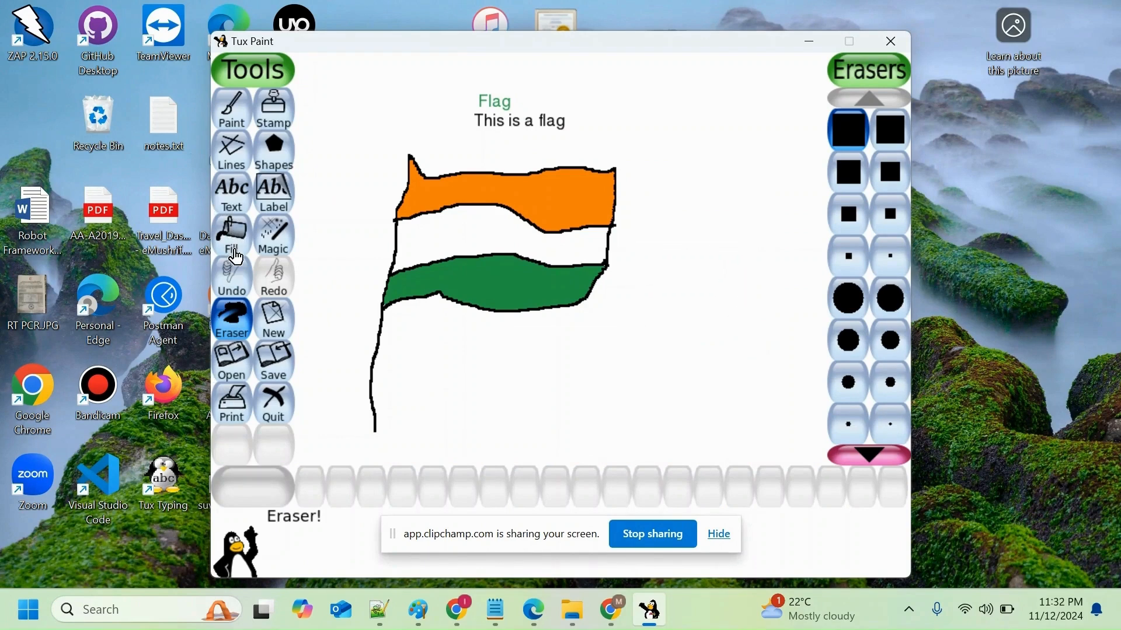
Place four black star-in-circle marks with the Lines tool in a rising diagonal to the right of the flag
left_click(235, 153)
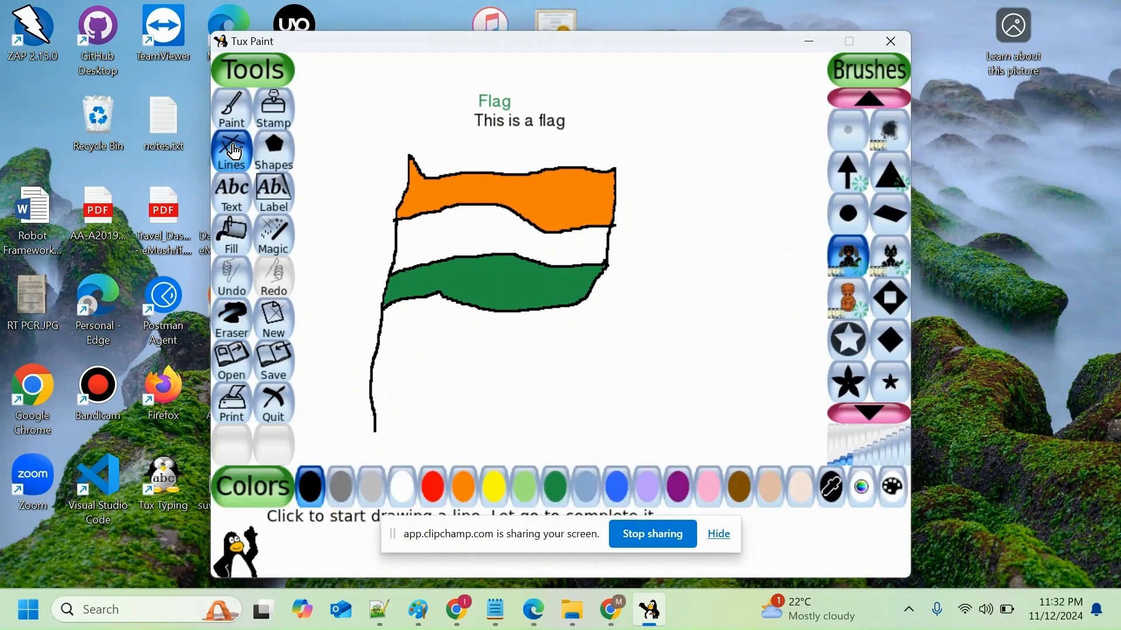
left_click(855, 349)
left_click(666, 270)
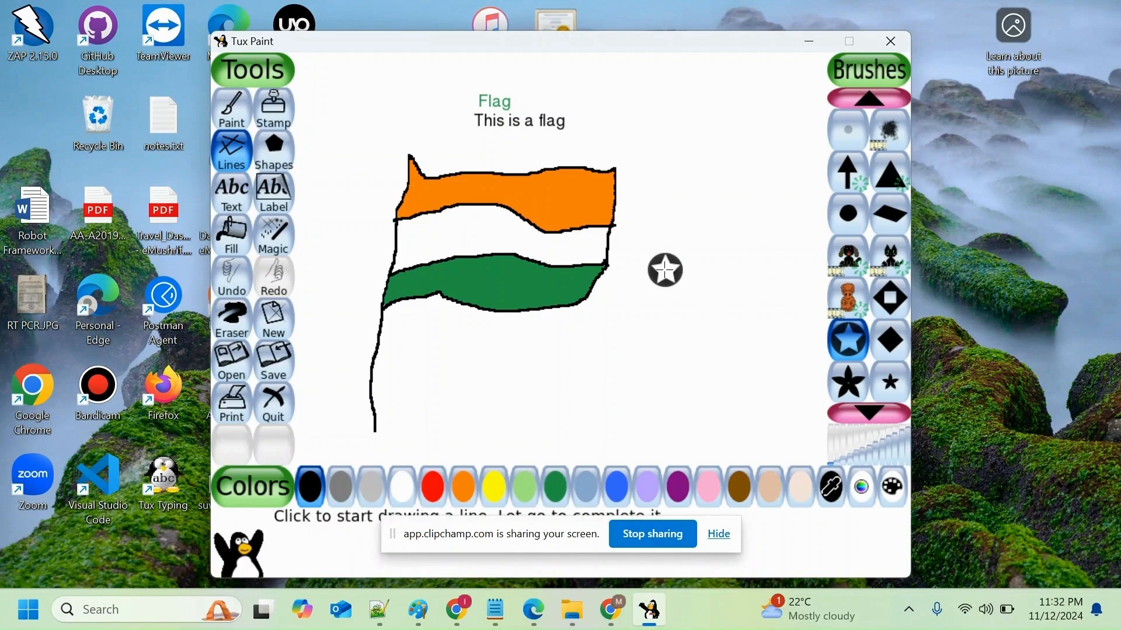
left_click_drag(688, 224, 690, 217)
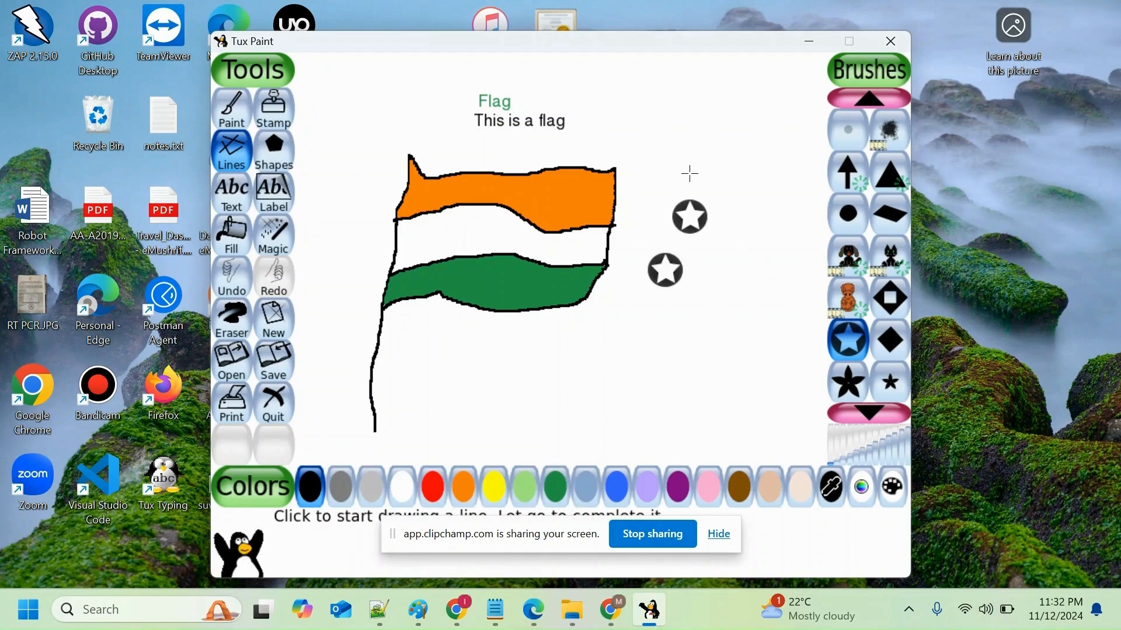
left_click(721, 171)
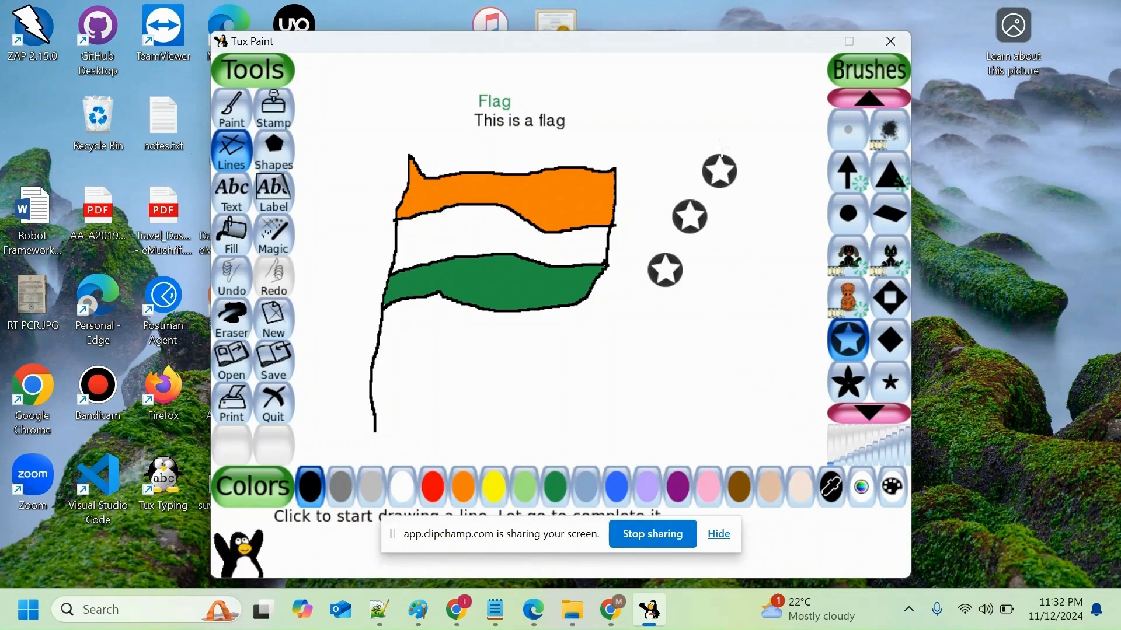
left_click(747, 136)
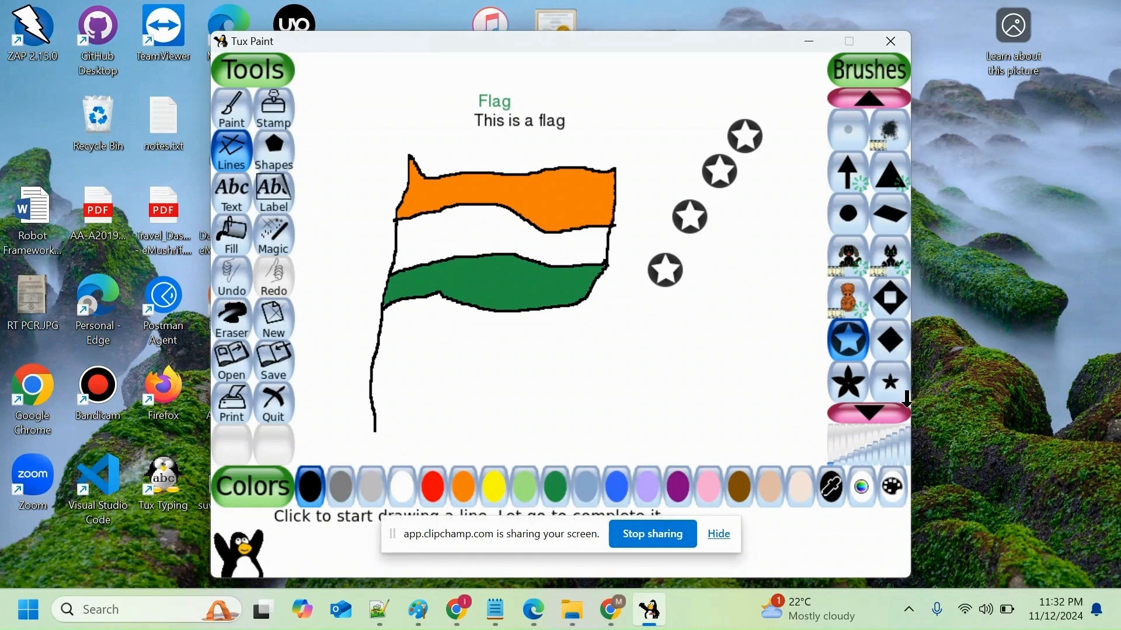
Scatter seven slanted black gradient capsule marks below and to the right of the flag
left_click(882, 406)
left_click(882, 405)
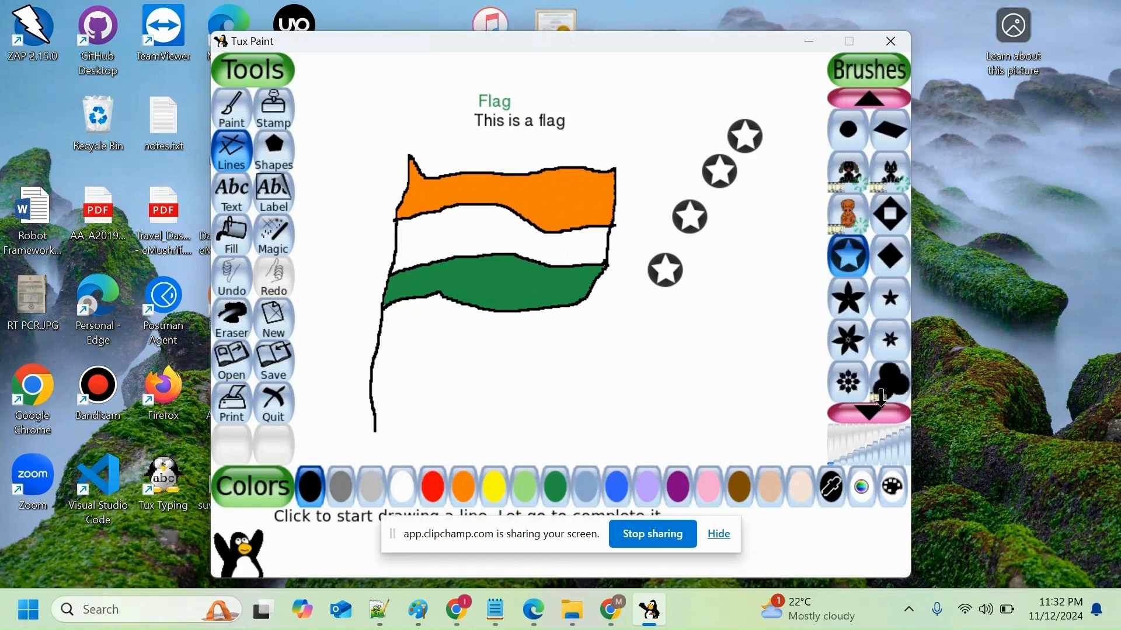
left_click(882, 406)
left_click(882, 406)
left_click(882, 406)
left_click(882, 405)
left_click(882, 406)
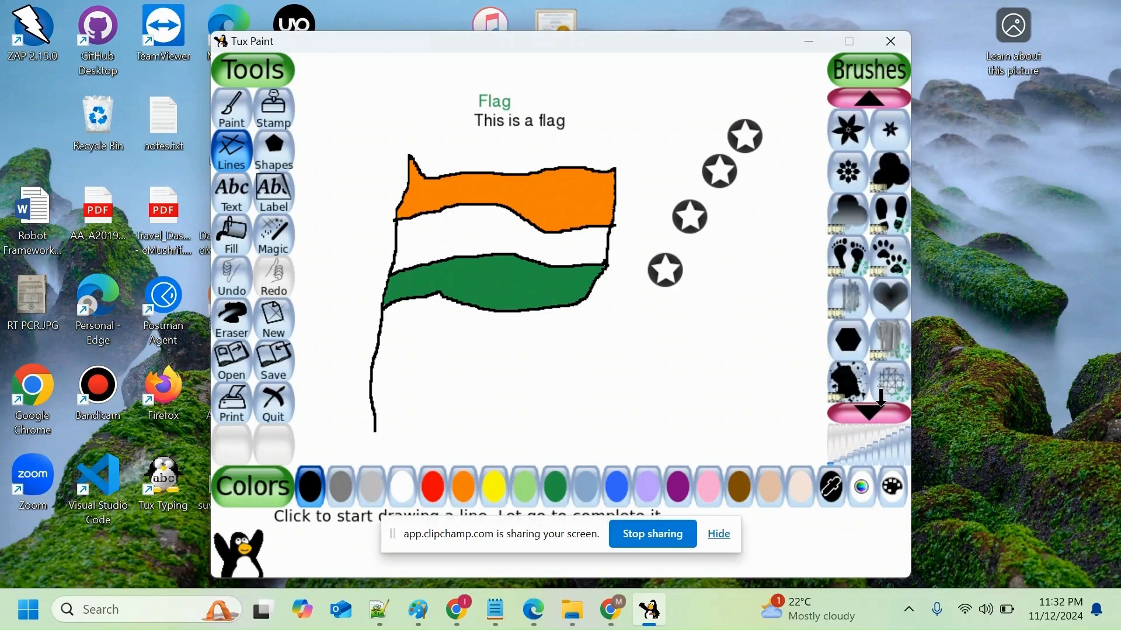
left_click(882, 405)
left_click(882, 406)
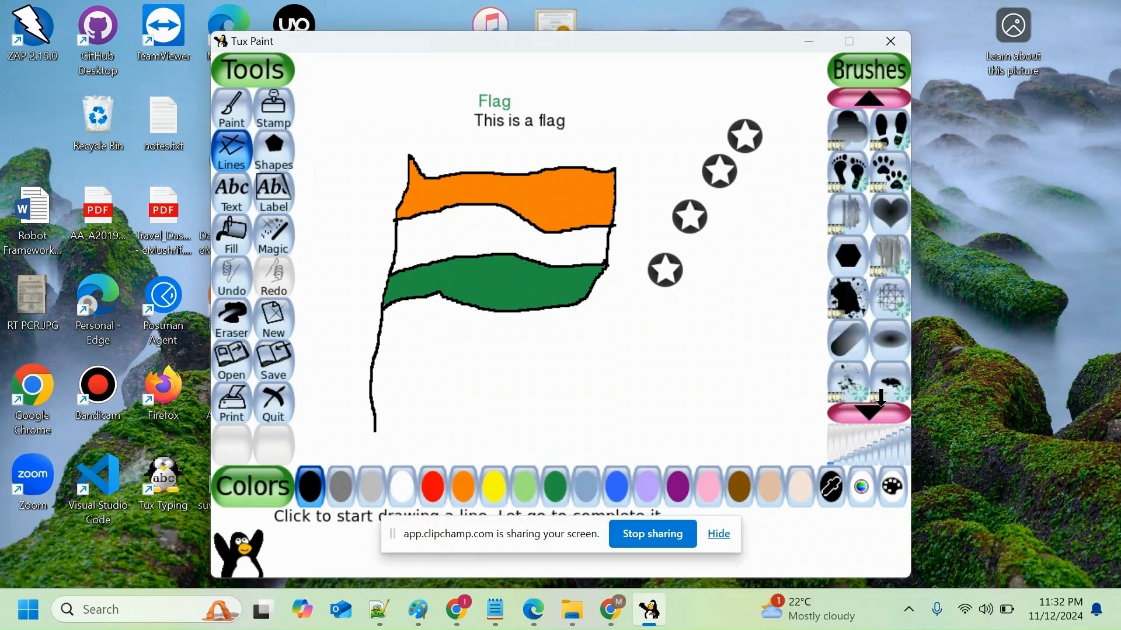
left_click(882, 406)
left_click(882, 406)
left_click(882, 406)
left_click(882, 406)
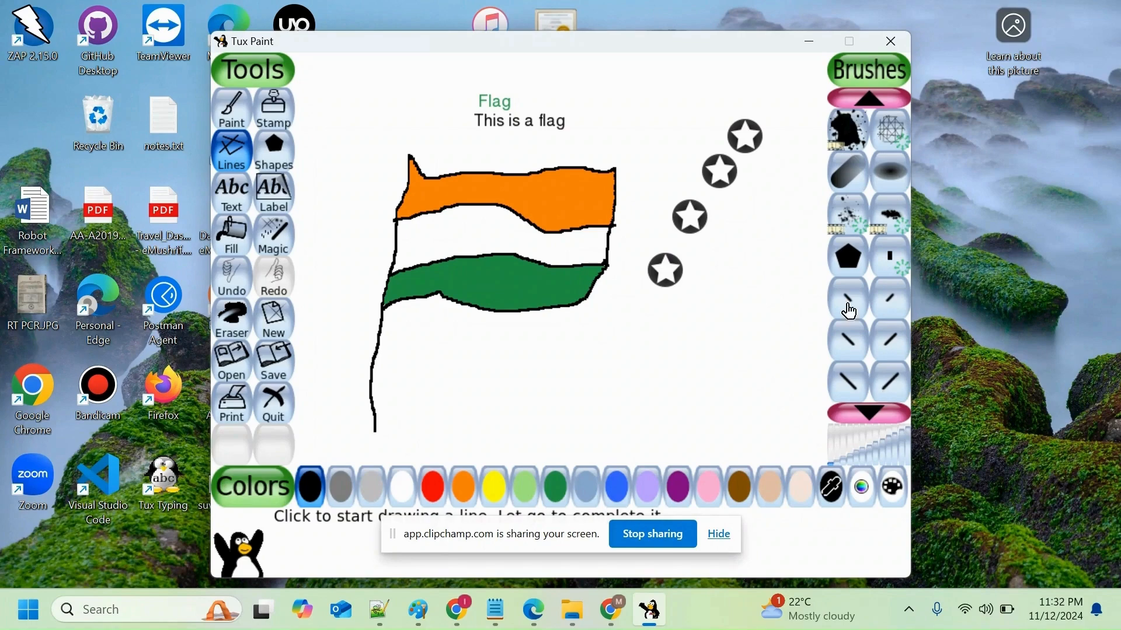
left_click(847, 181)
left_click_drag(612, 369, 593, 384)
left_click_drag(670, 316, 673, 320)
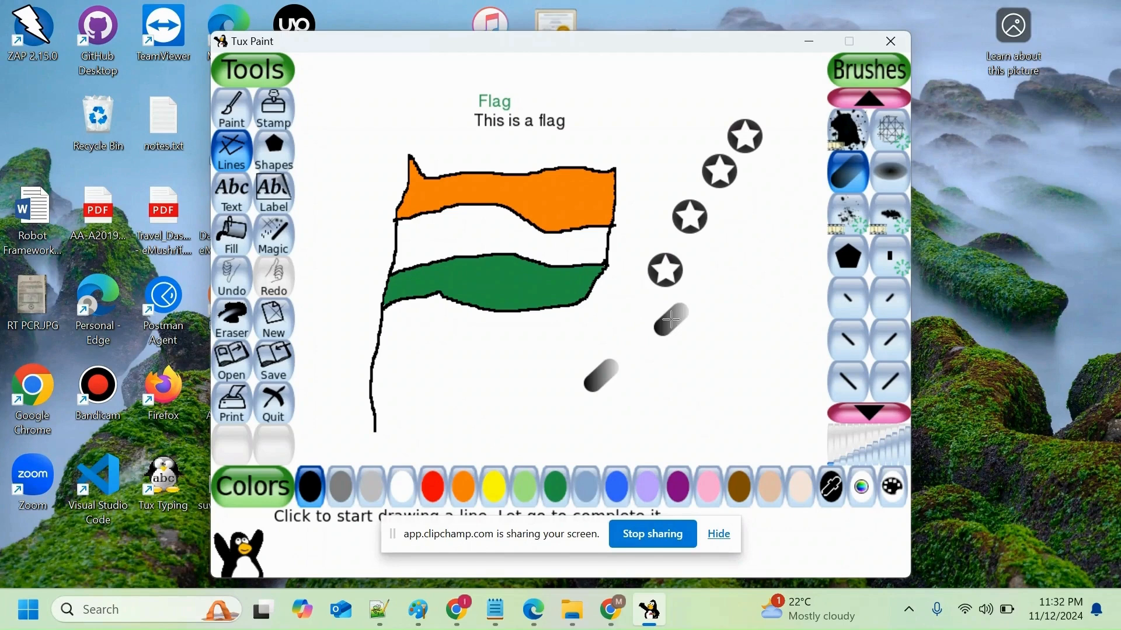
left_click(742, 267)
left_click_drag(742, 268, 756, 252)
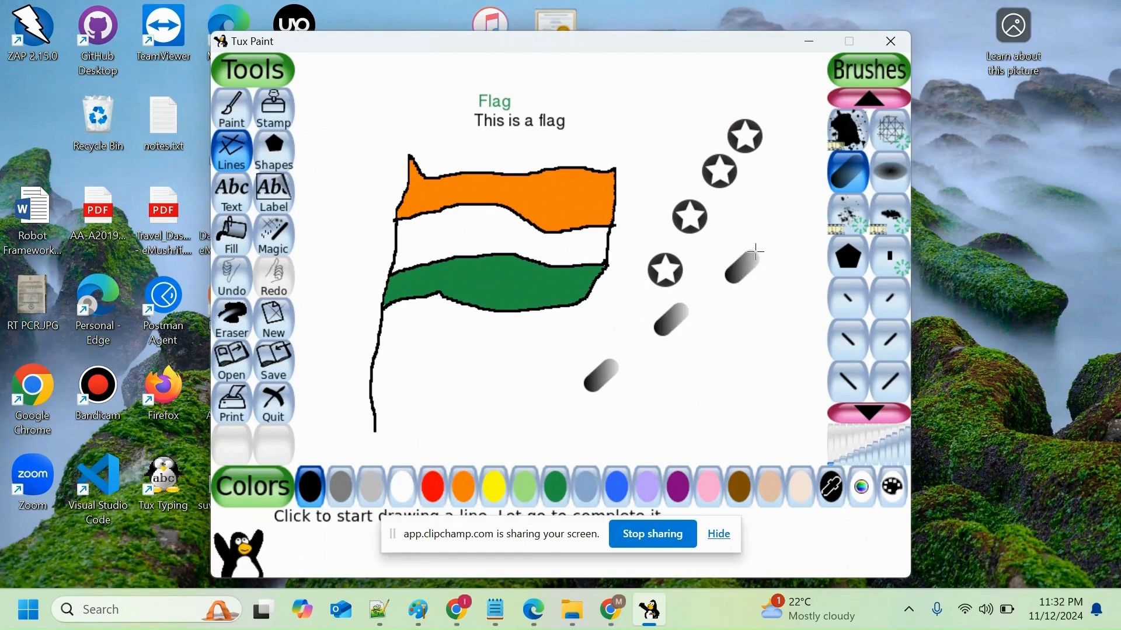
left_click(794, 223)
left_click(522, 431)
left_click(765, 367)
left_click(693, 409)
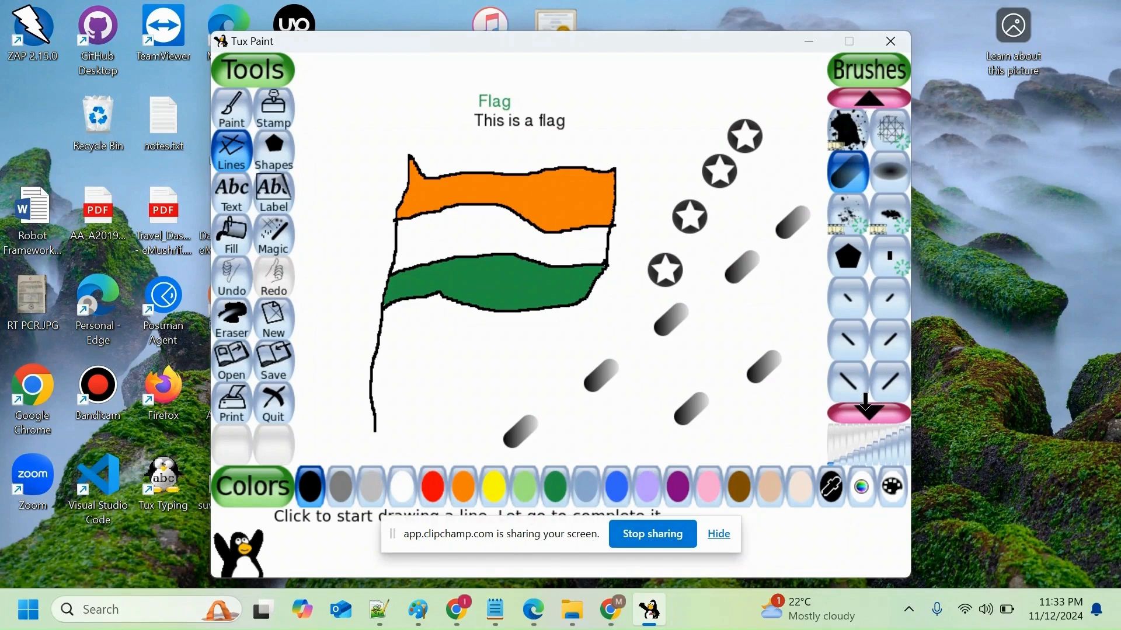
Place one shaded black sphere in the middle of the flag's white band
left_click(873, 409)
left_click(868, 409)
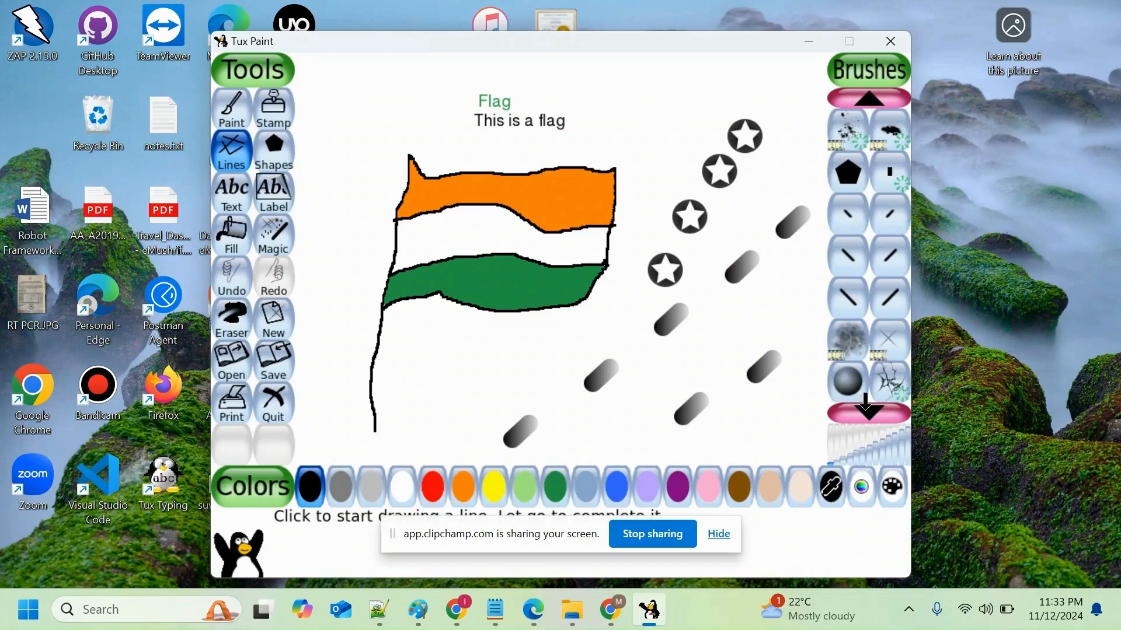
left_click(852, 391)
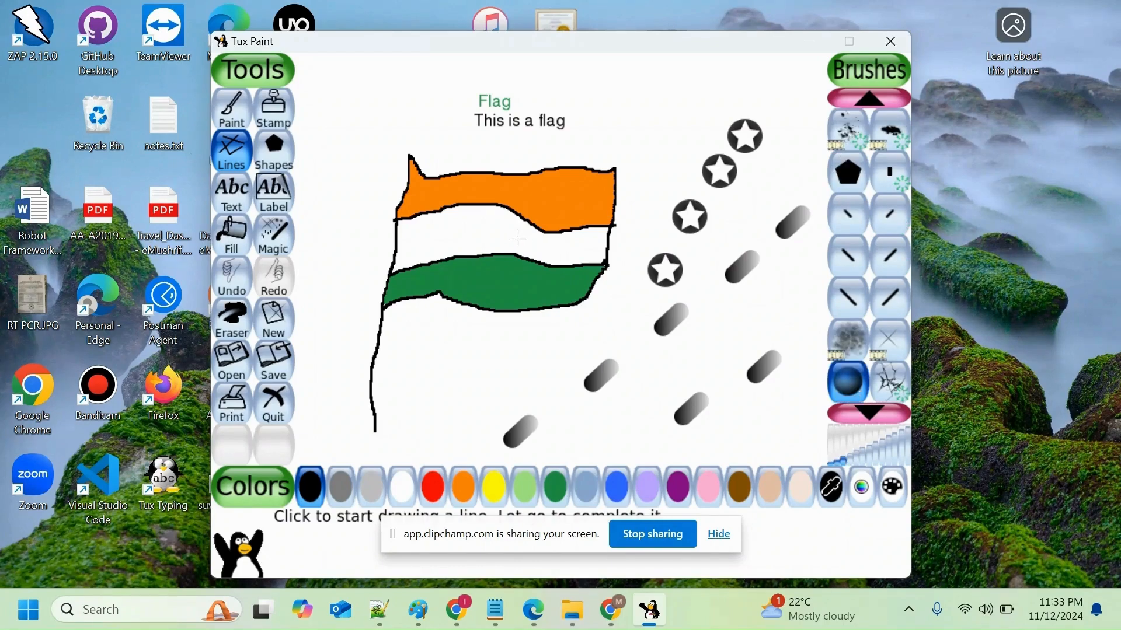
left_click(491, 236)
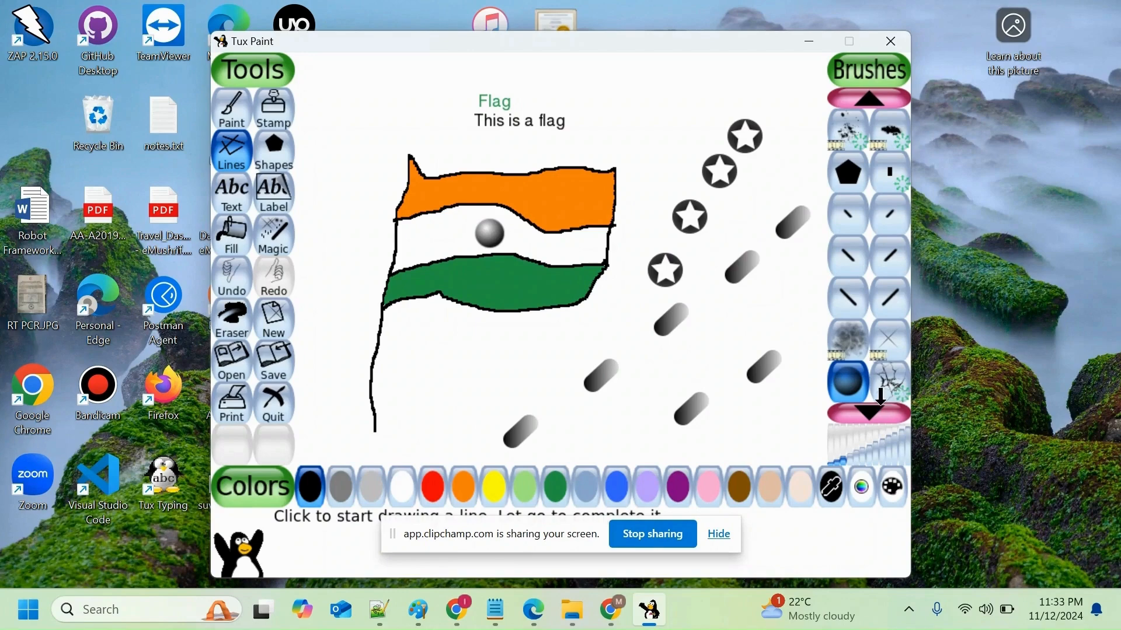
left_click(872, 412)
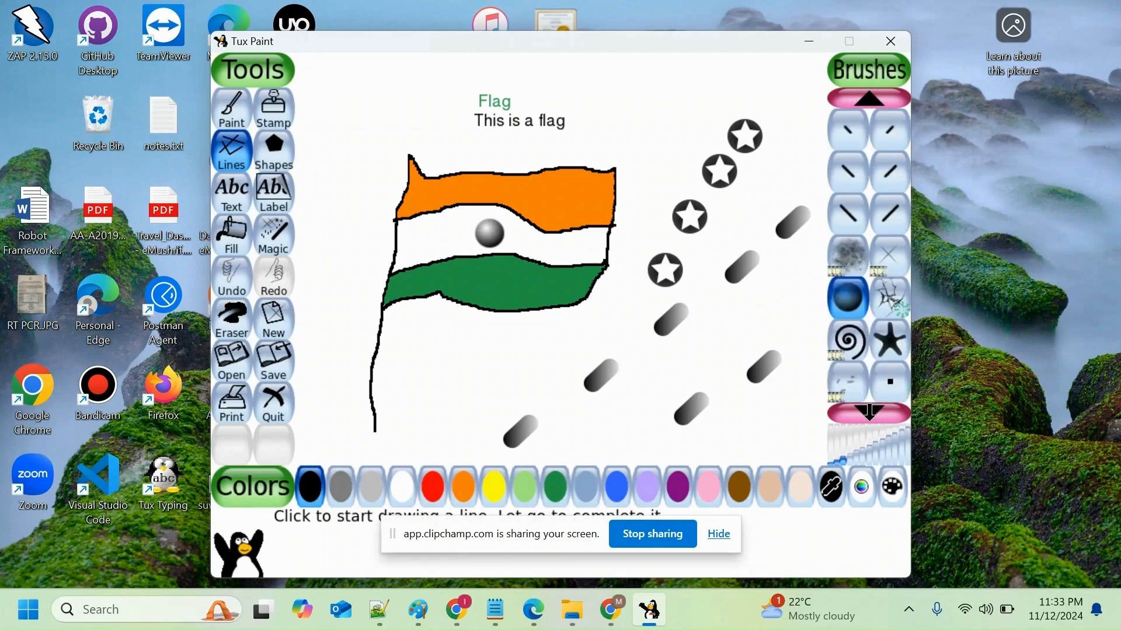
left_click(871, 412)
left_click(871, 412)
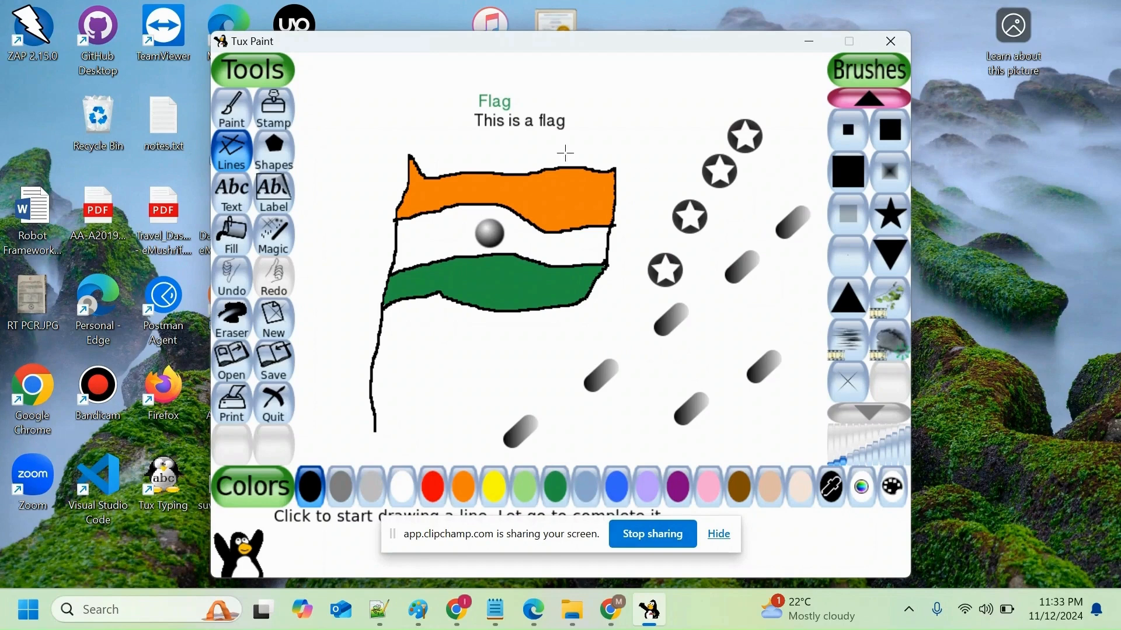
Save the changed flag drawing as a new file instead of replacing the old one
left_click(286, 365)
left_click(286, 365)
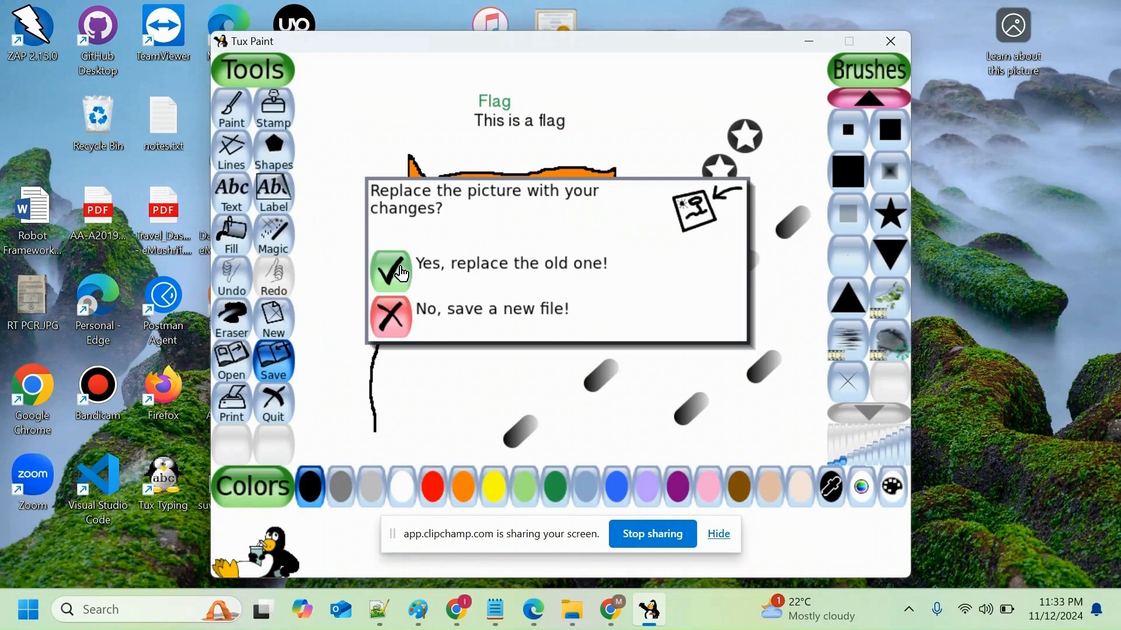
left_click(402, 318)
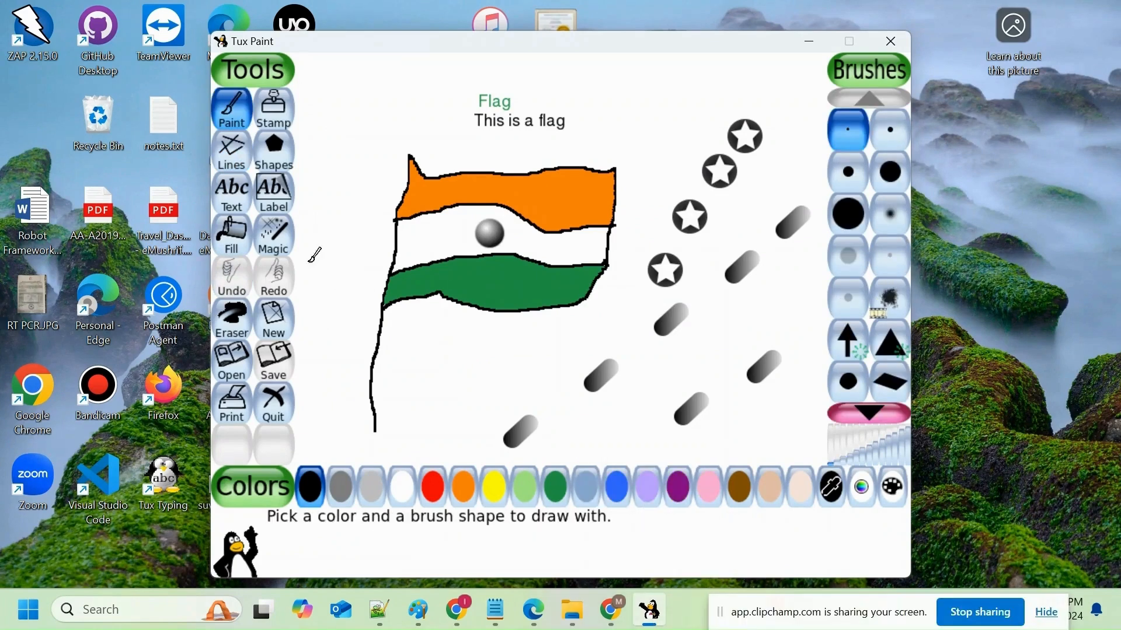
Start a new drawing with a solid orange background
left_click(277, 323)
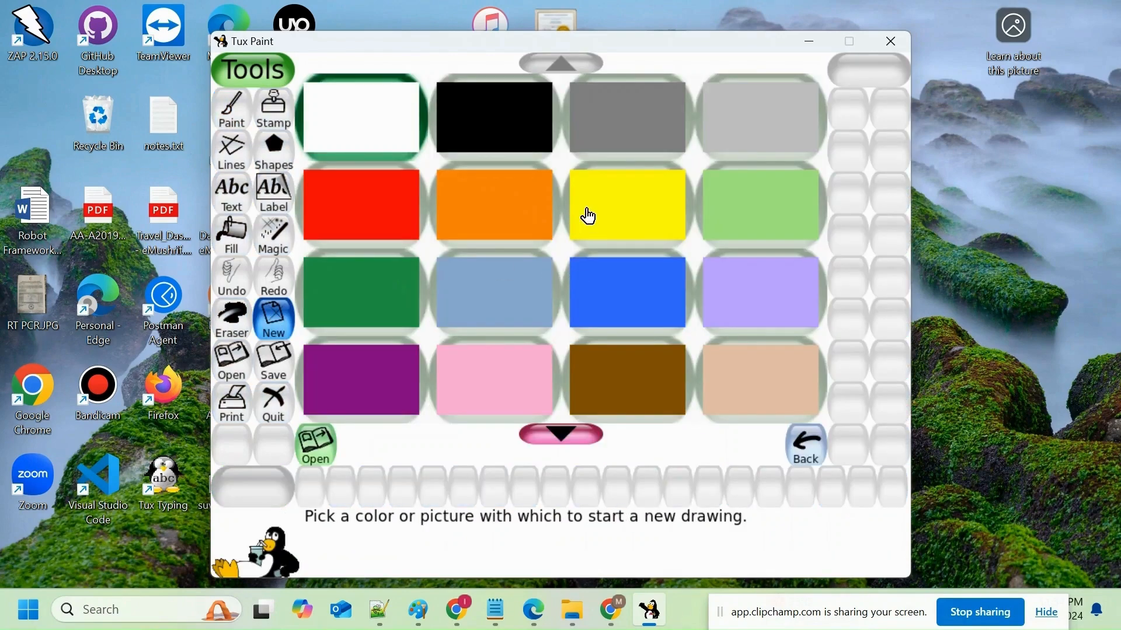
left_click(505, 212)
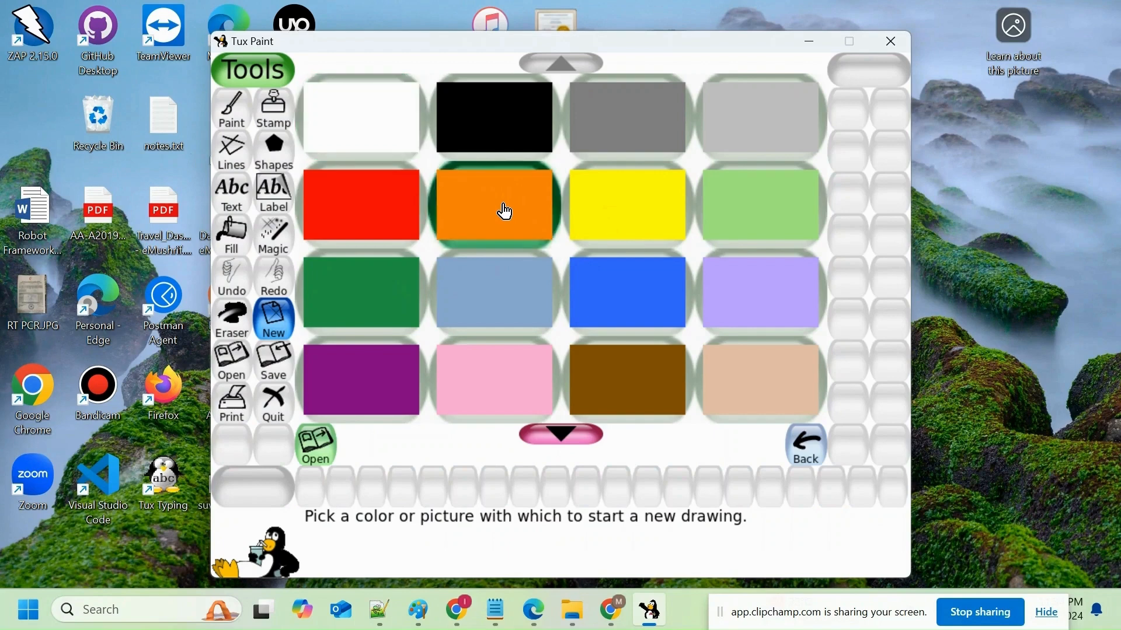
left_click(505, 212)
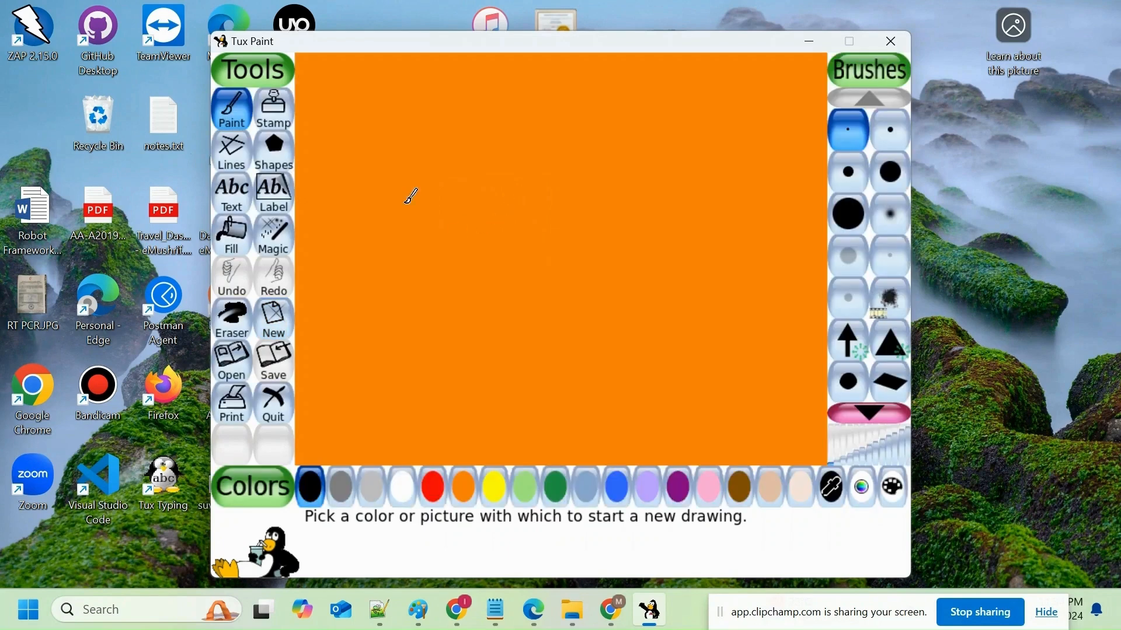
Draw a straight vertical black line in the upper-left area of the orange canvas with the Lines tool
left_click(232, 152)
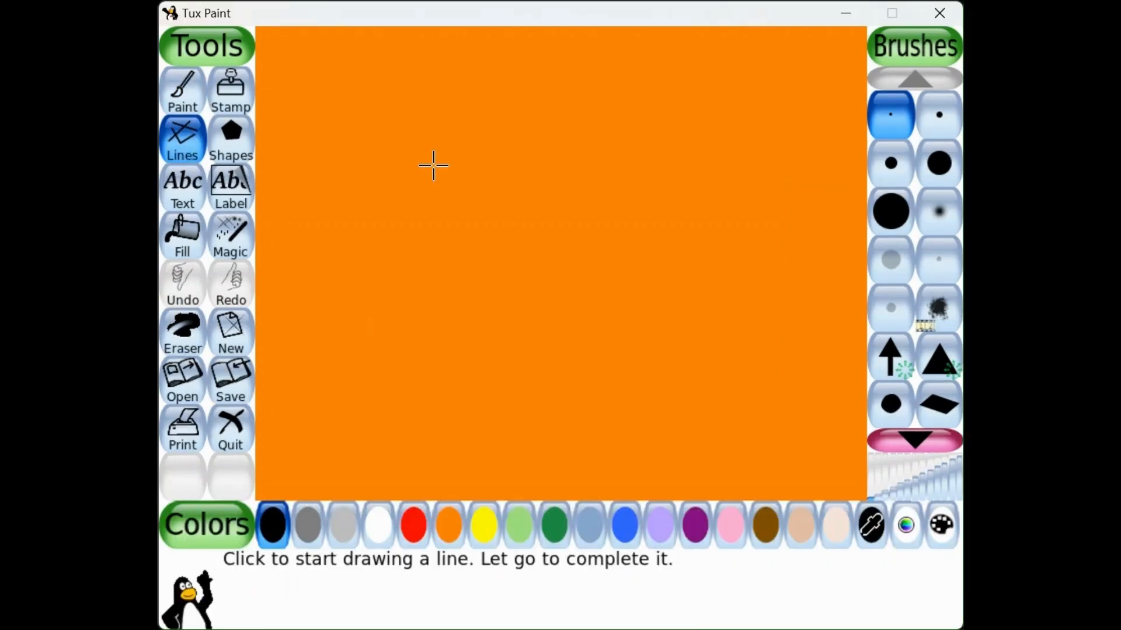
left_click_drag(434, 166, 433, 296)
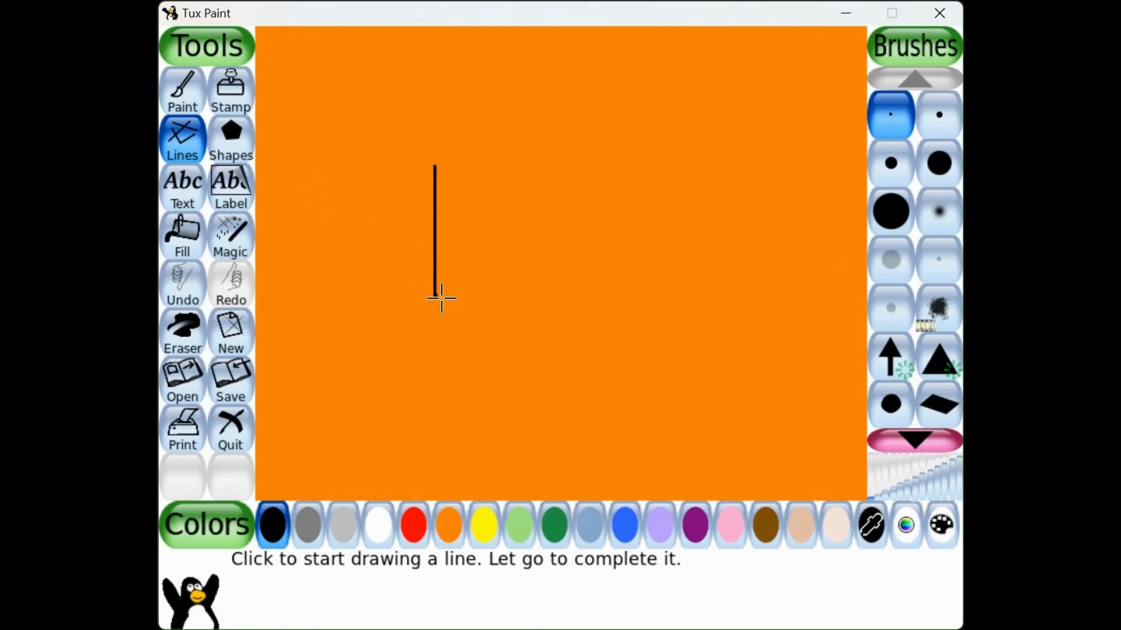
Draw the rectangle's bottom and right sides from the vertical line's lower end, and erase the right side's excess upper tip
left_click_drag(435, 297, 607, 298)
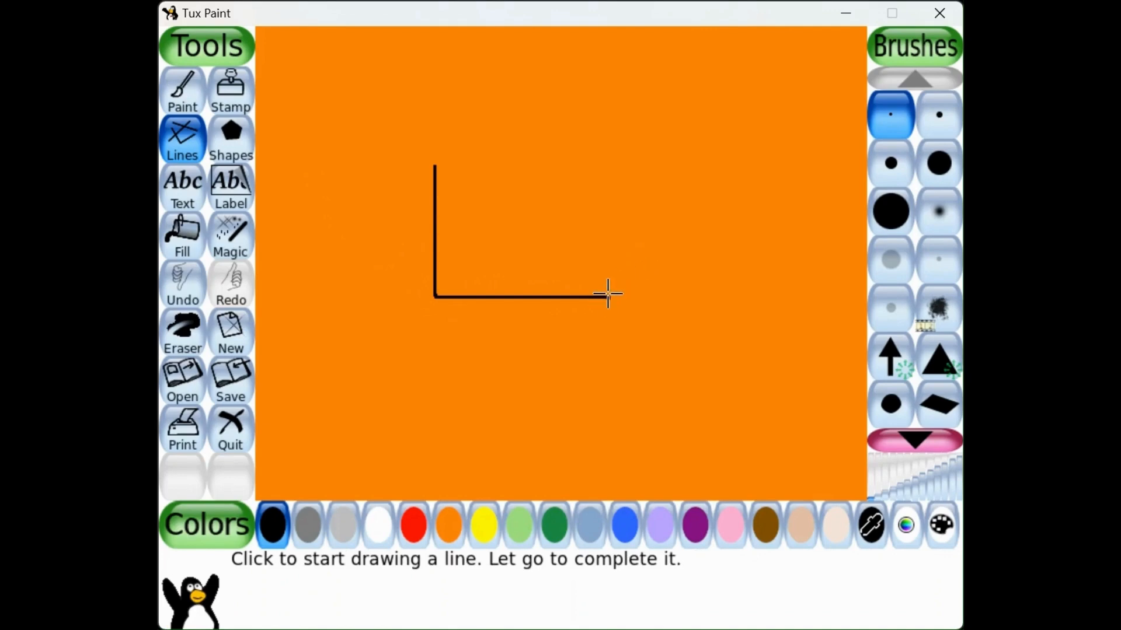
left_click_drag(608, 297, 607, 157)
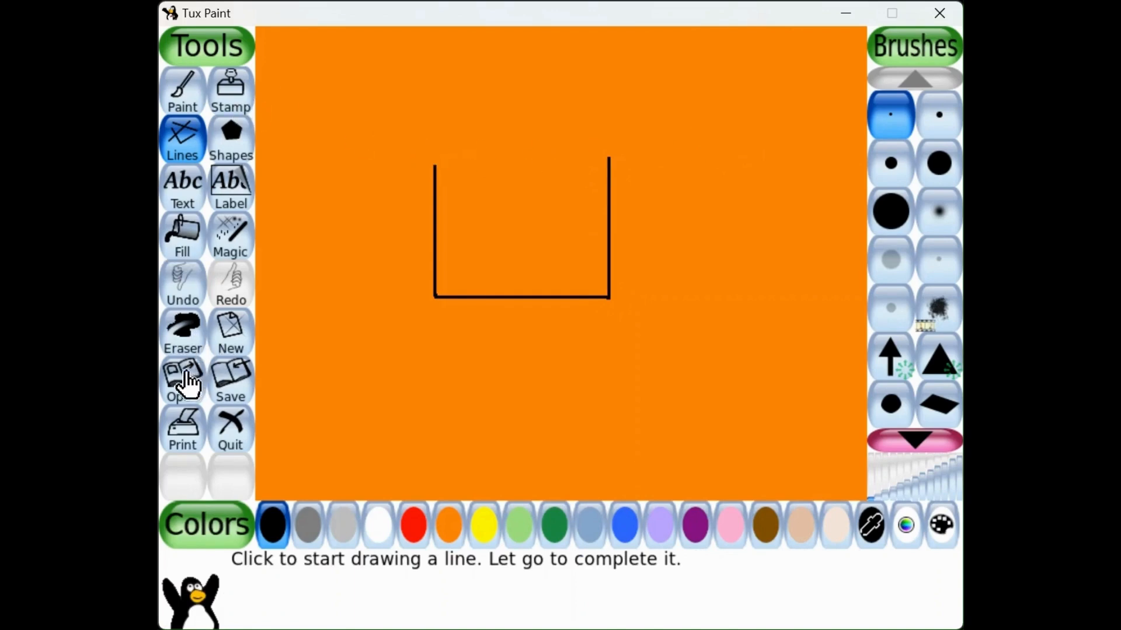
left_click(182, 342)
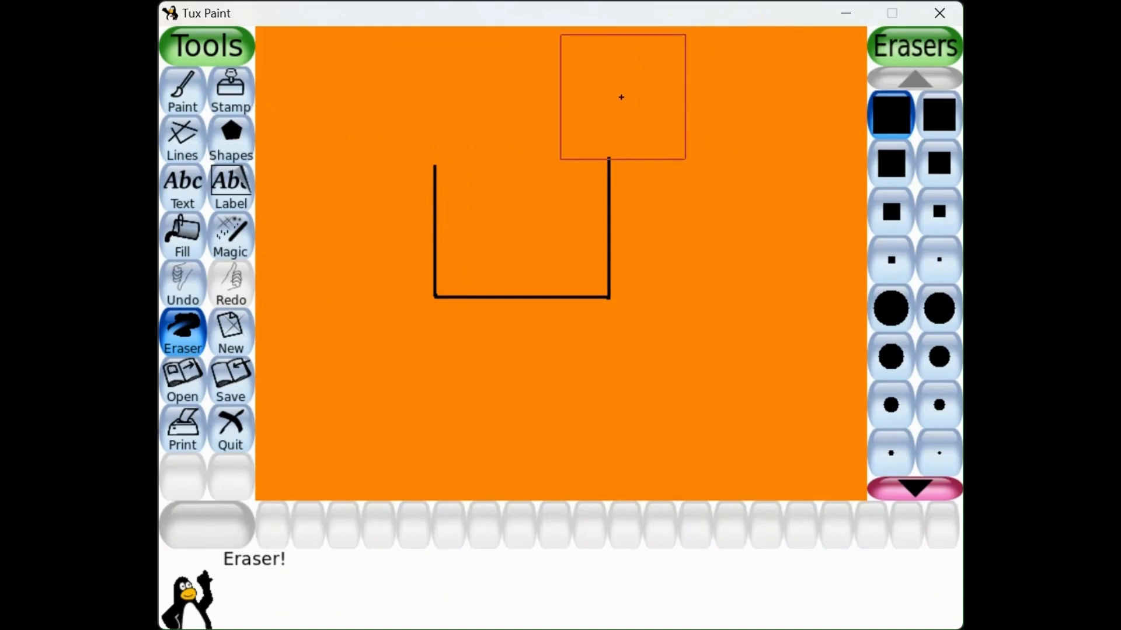
left_click(621, 99)
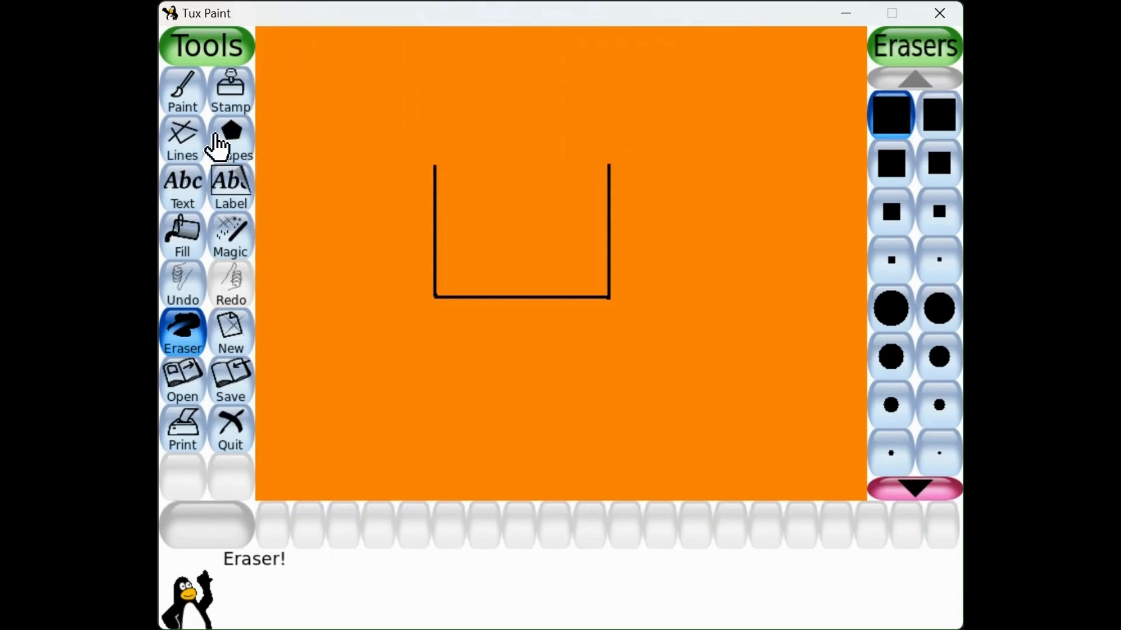
Close the rectangle with a straight top line and add two slanted lines meeting in a peak above it as a roof
left_click(190, 149)
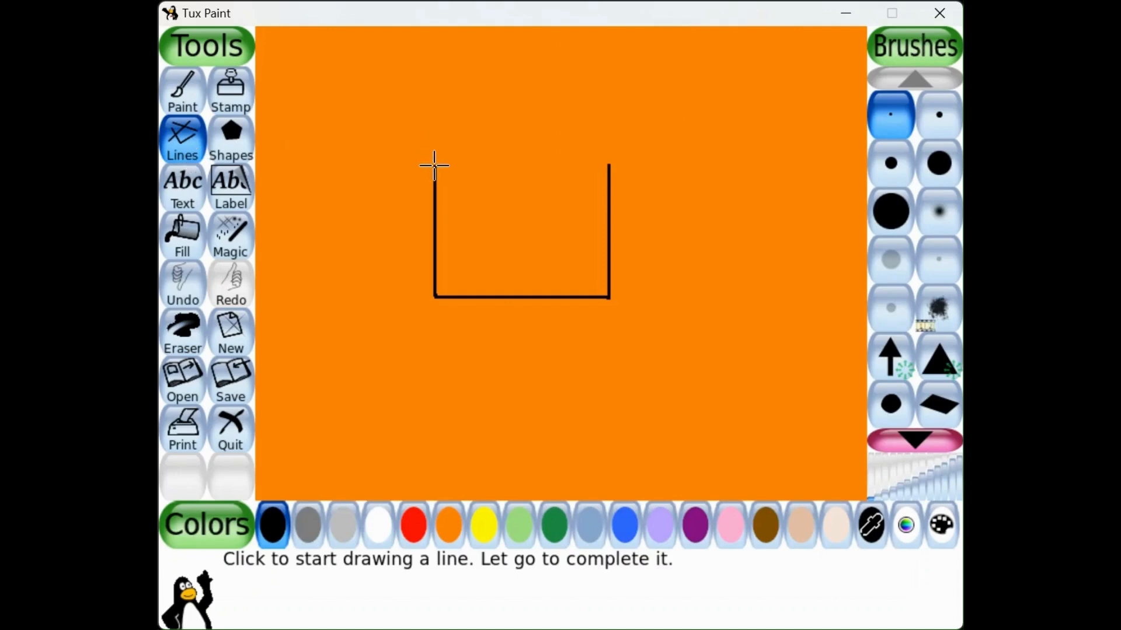
left_click_drag(435, 166, 607, 167)
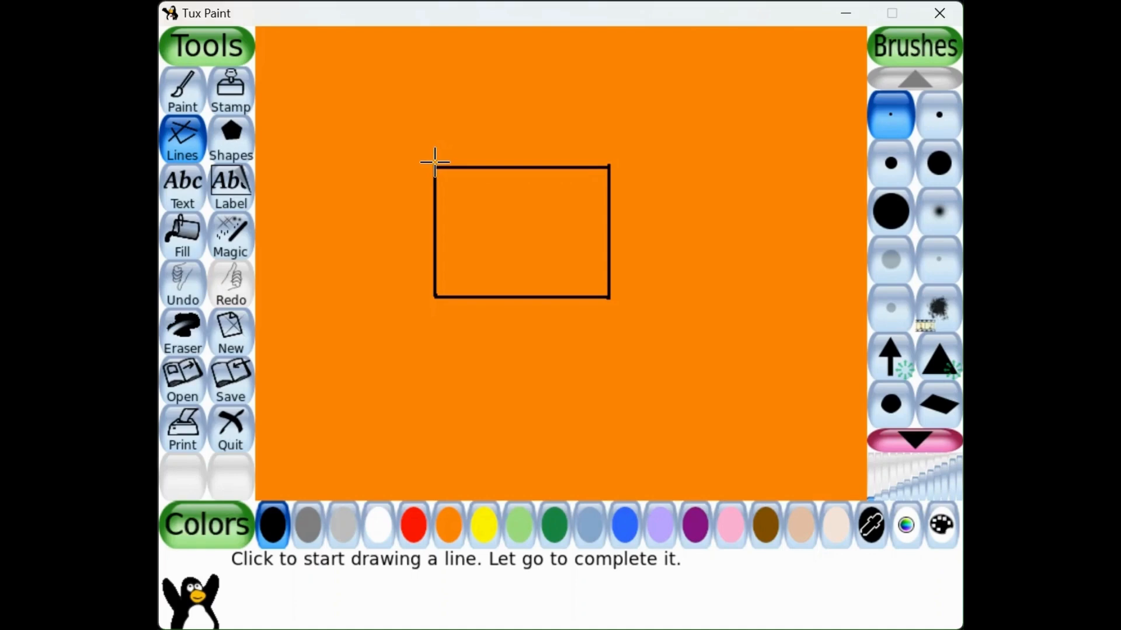
left_click_drag(434, 166, 493, 72)
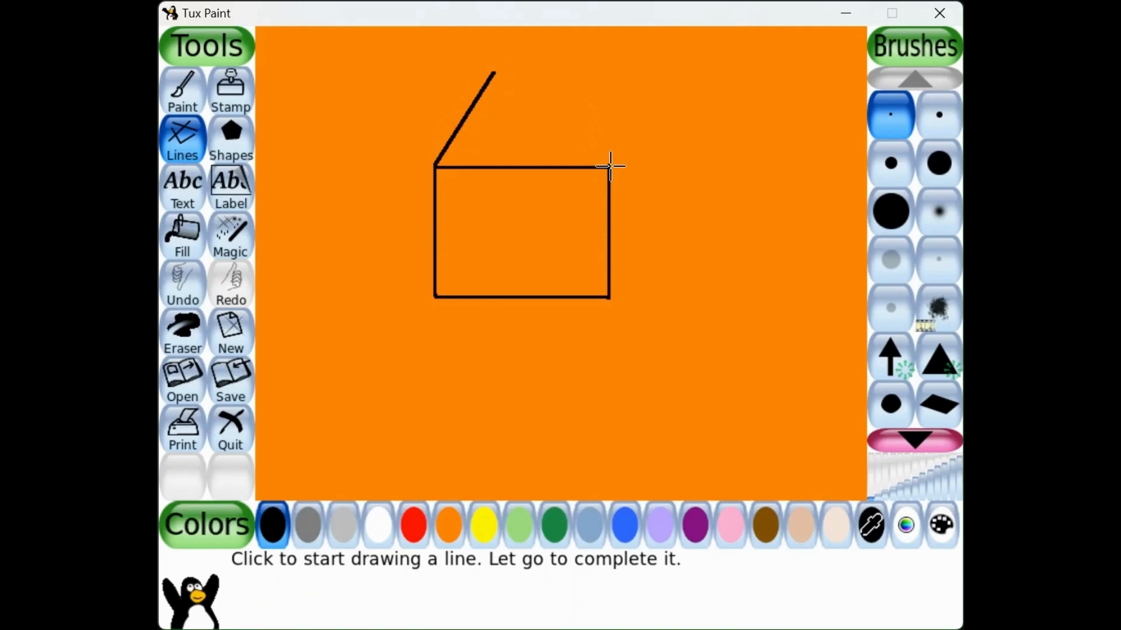
mouse_move(610, 167)
left_mouse_down()
mouse_move(511, 69)
mouse_move(492, 71)
left_mouse_up()
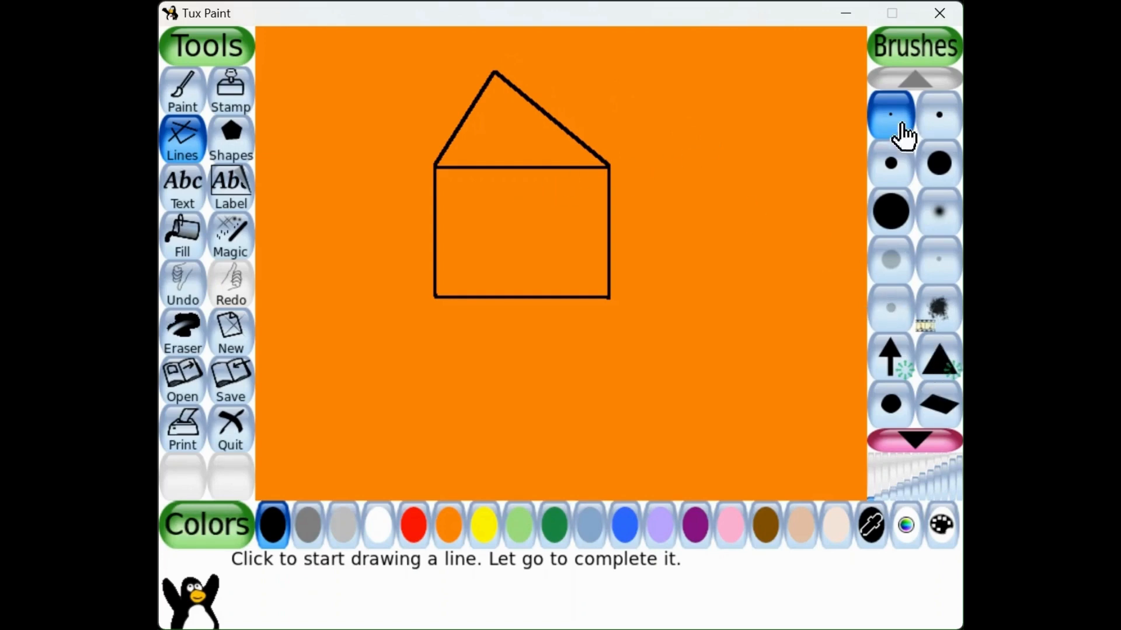
Place one dog figure in the middle of the house's rectangle with the dog brush of the Lines tool
left_click(915, 441)
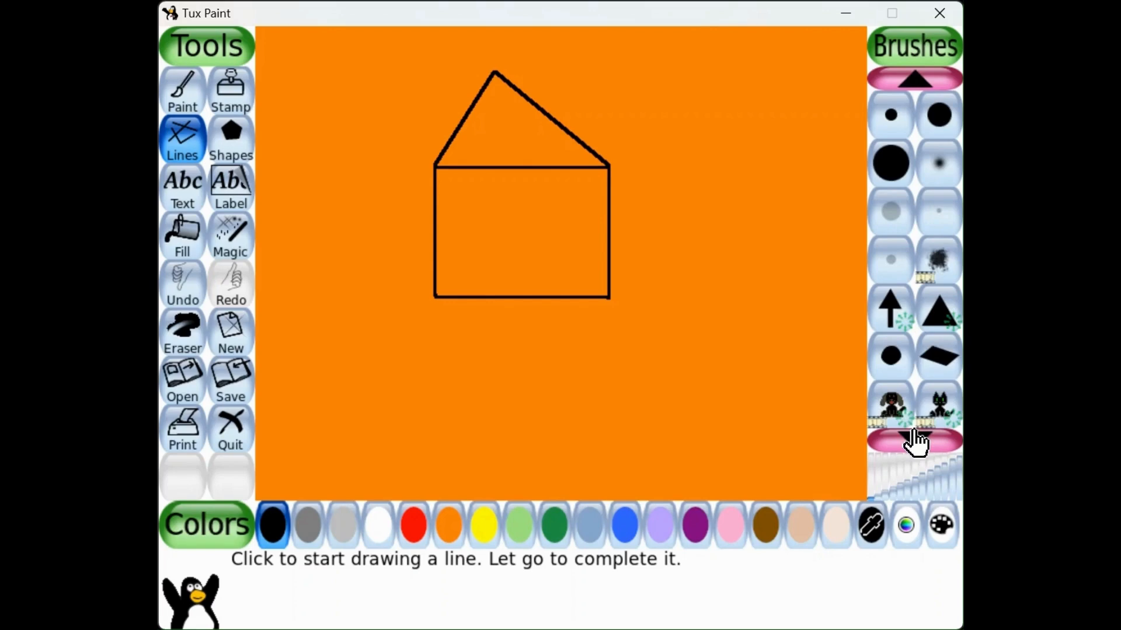
left_click(915, 441)
left_click(915, 441)
left_click(915, 441)
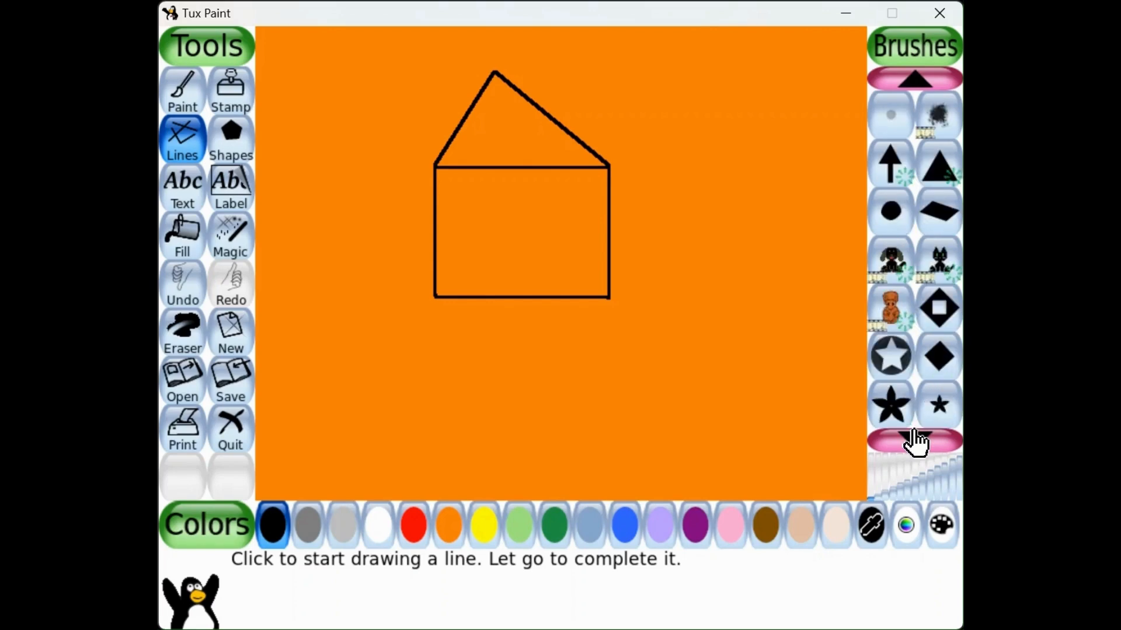
left_click(892, 308)
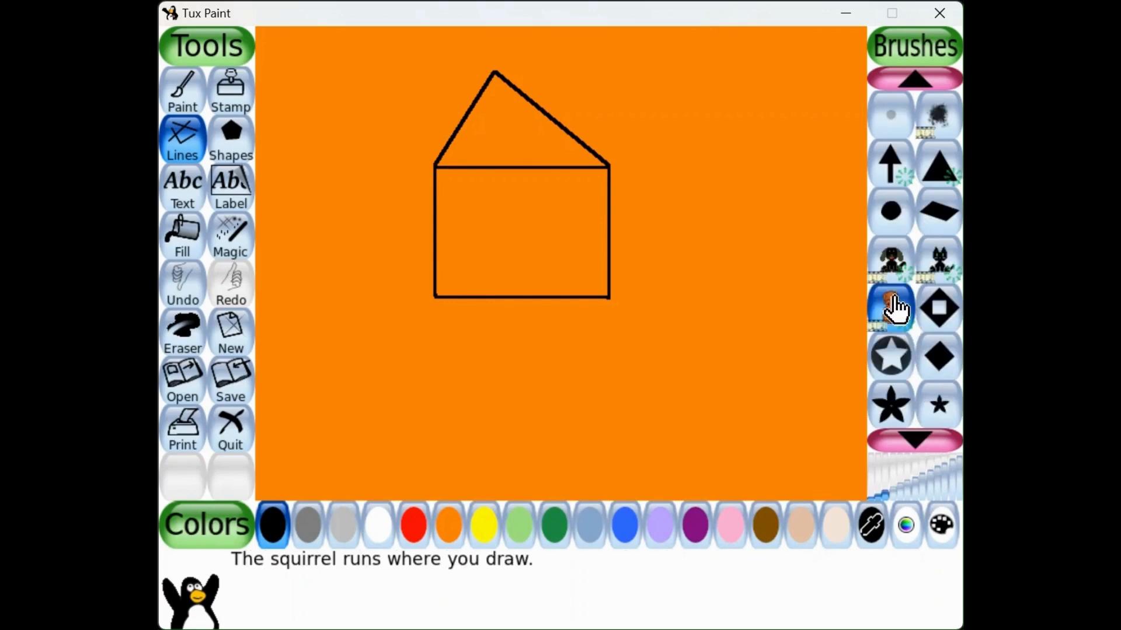
left_click(889, 258)
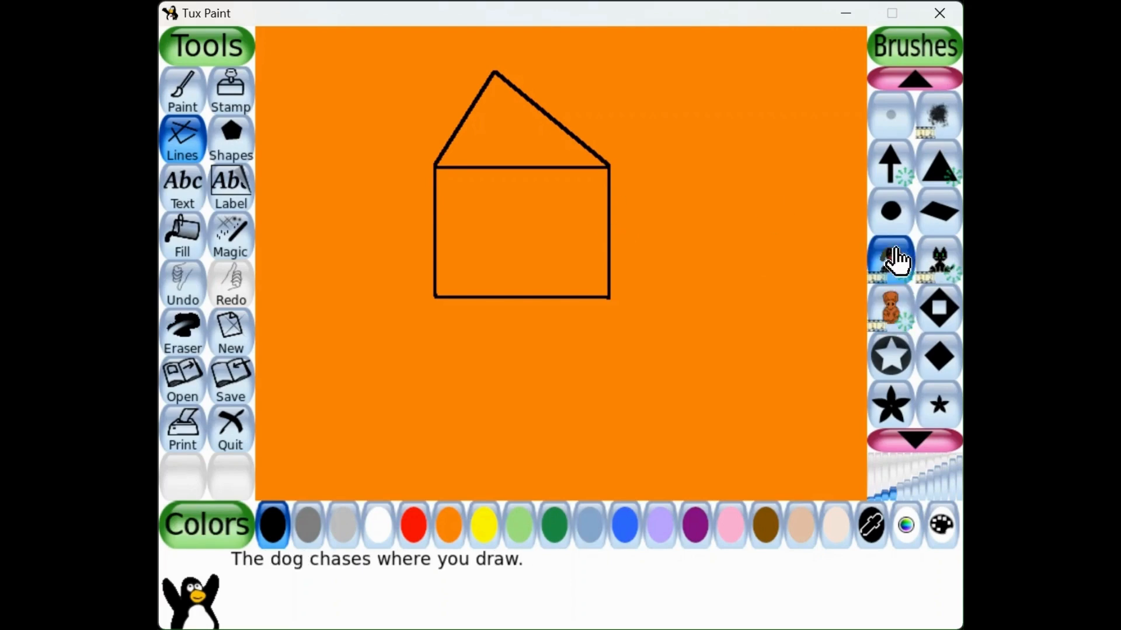
left_click(515, 229)
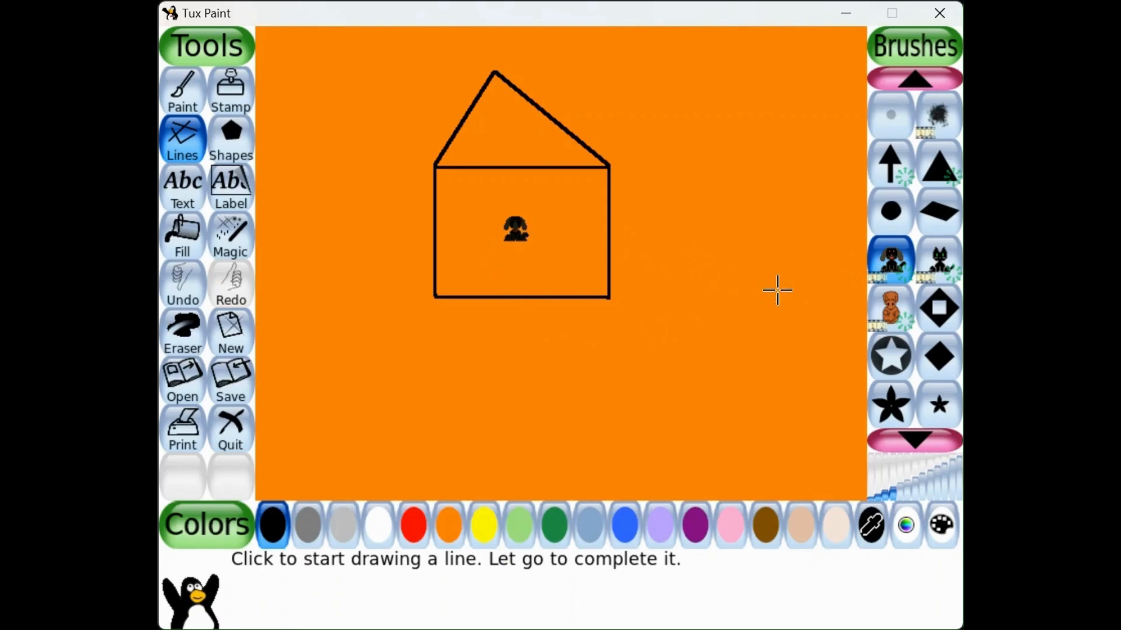
Place a squirrel to the right of the dog and a cat to its left inside the house, using their animal brushes
left_click(883, 316)
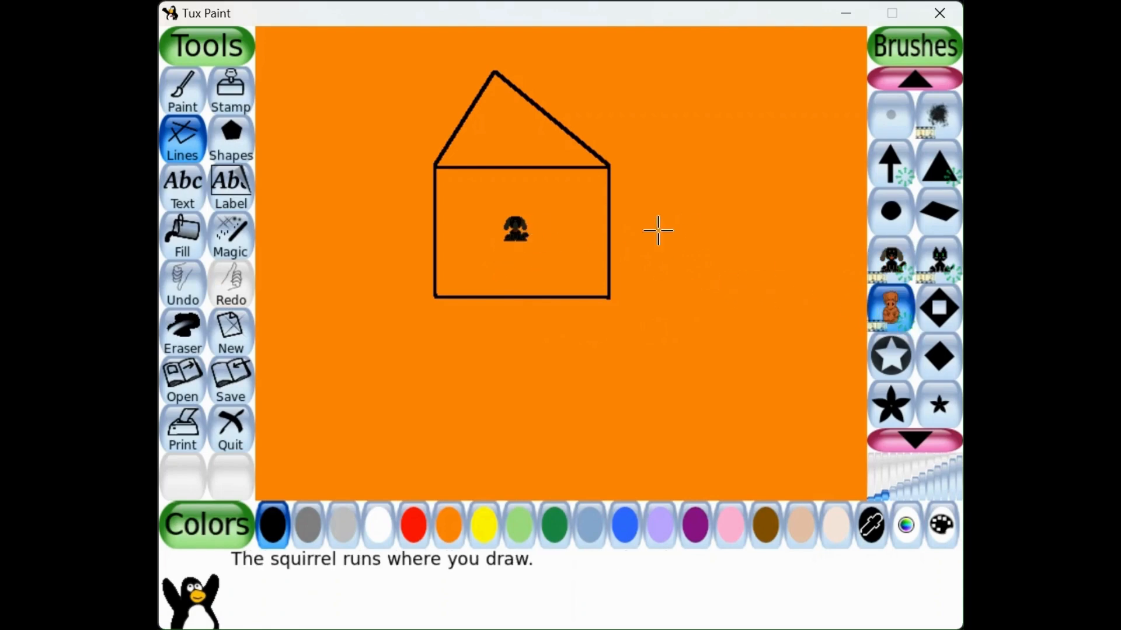
left_click_drag(570, 242, 566, 240)
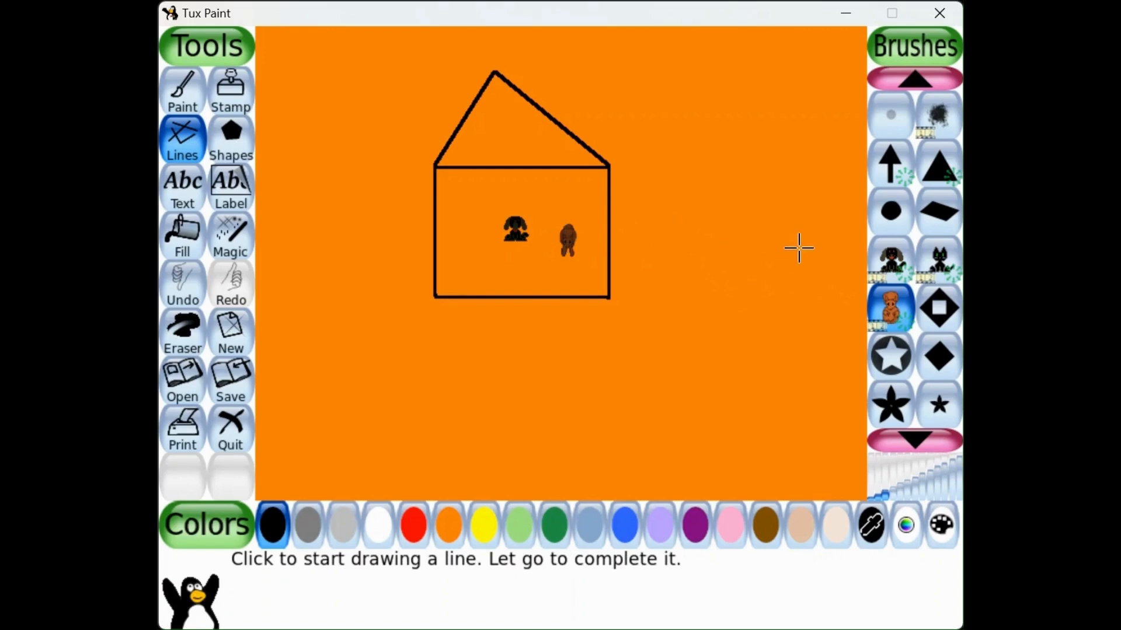
left_click(939, 274)
left_click_drag(465, 247, 467, 249)
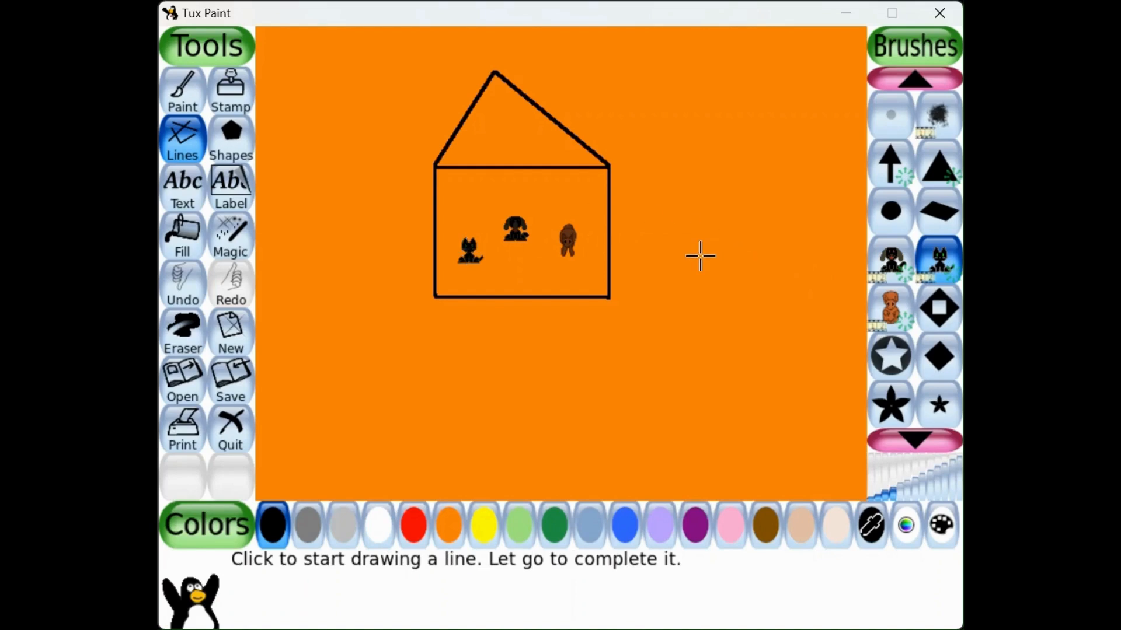